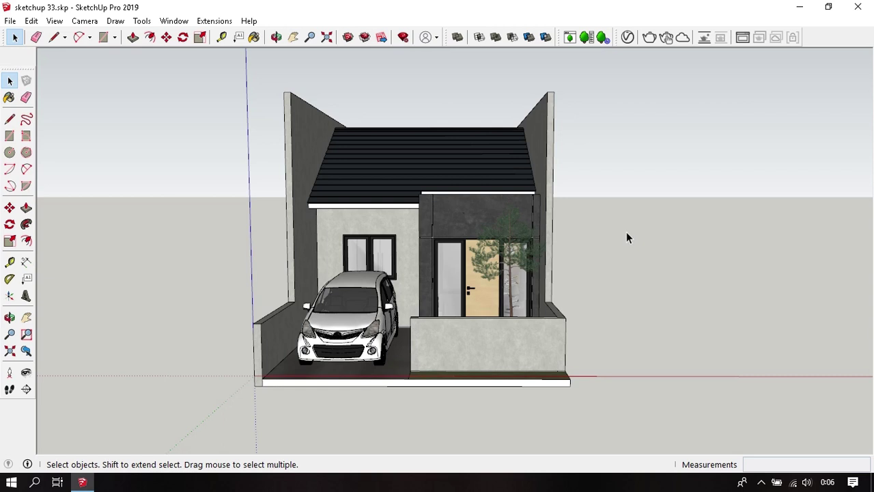
Switch to the Paint Bucket (B) so the tray shows Entity Info and the Colors-Named materials.
key("b")
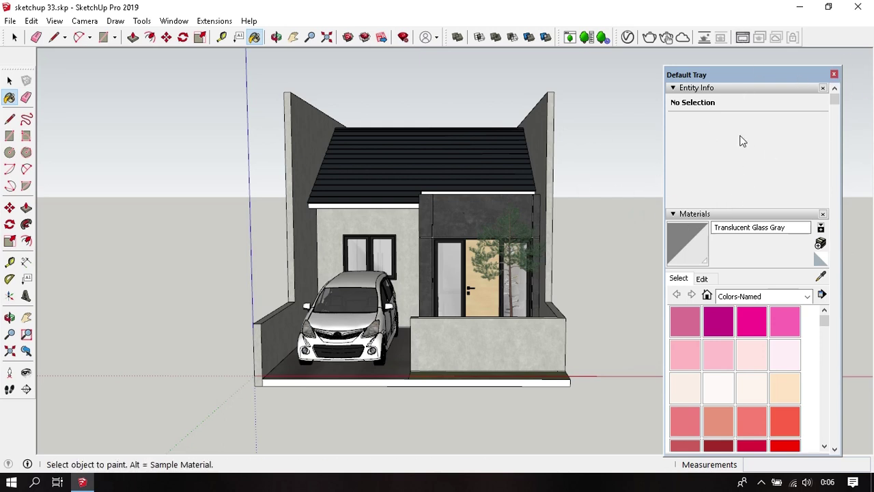
Scroll the tray down to the Layers panel, which lists only Layer0, and orbit the house slightly.
scroll(743, 141, "down", 2)
scroll(744, 141, "down", 3)
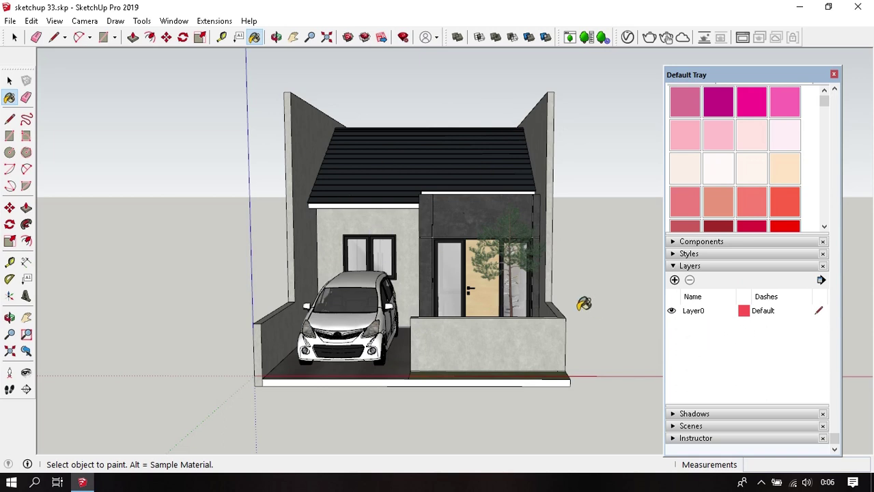
middle_click(550, 309)
middle_click_drag(550, 309, 536, 328)
key("space")
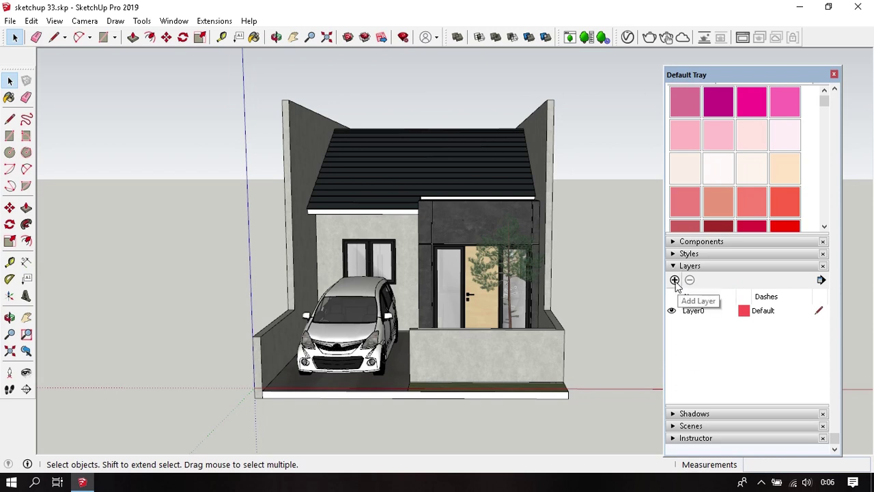
Add layers named dinding, pintu jendela, lantai, atap and lampu.
left_click(675, 280)
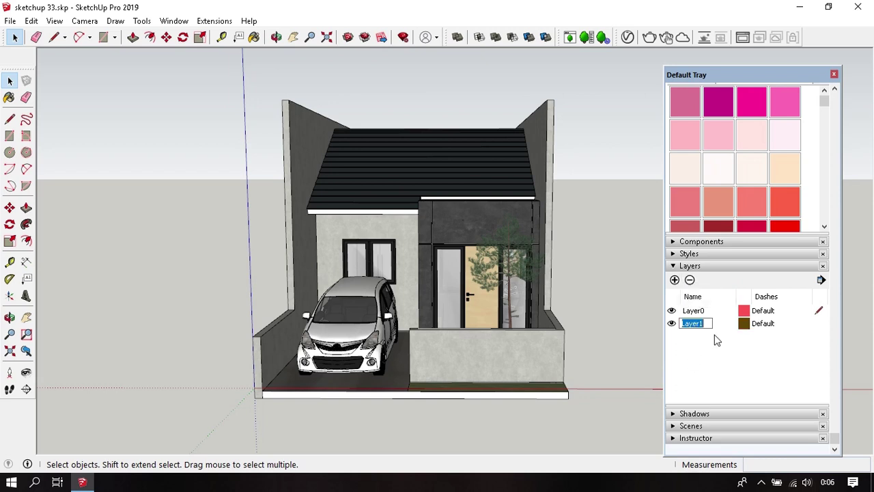
type("dinding")
key("Return")
left_click(675, 280)
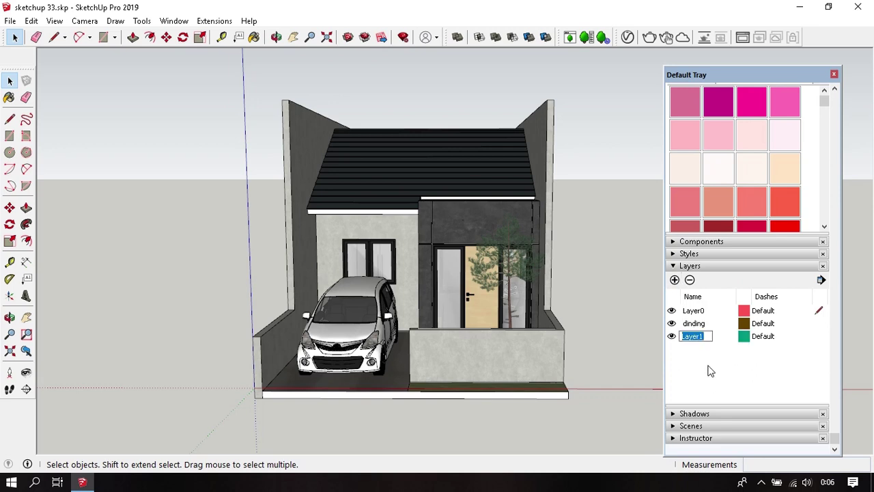
type("pintu jendel")
type("a")
key("Return")
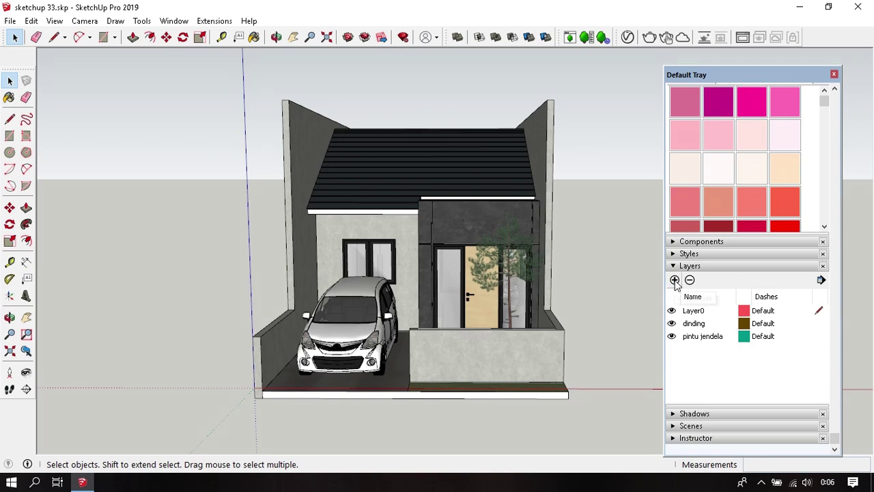
left_click(675, 280)
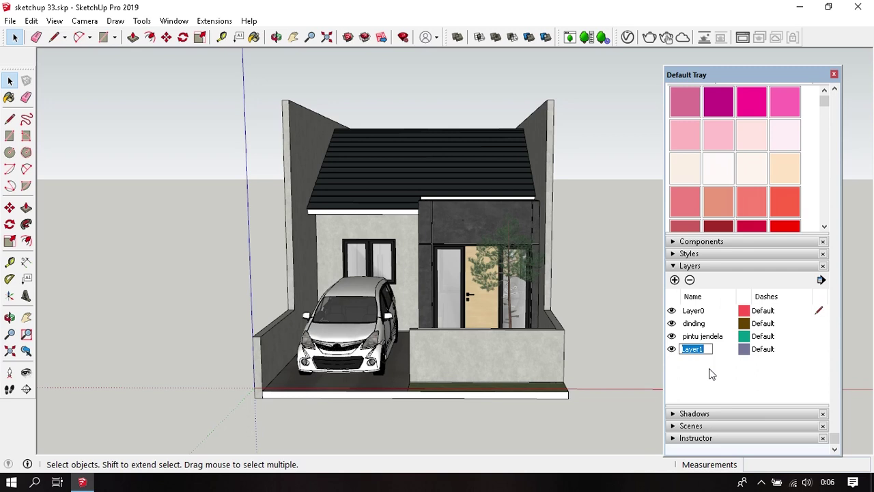
type("lantai")
key("Return")
left_click(674, 280)
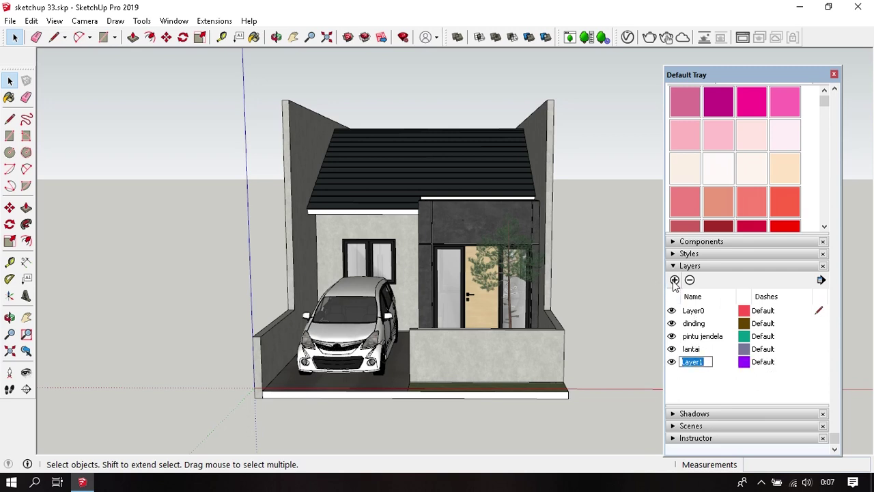
type("atap")
key("Return")
left_click(675, 280)
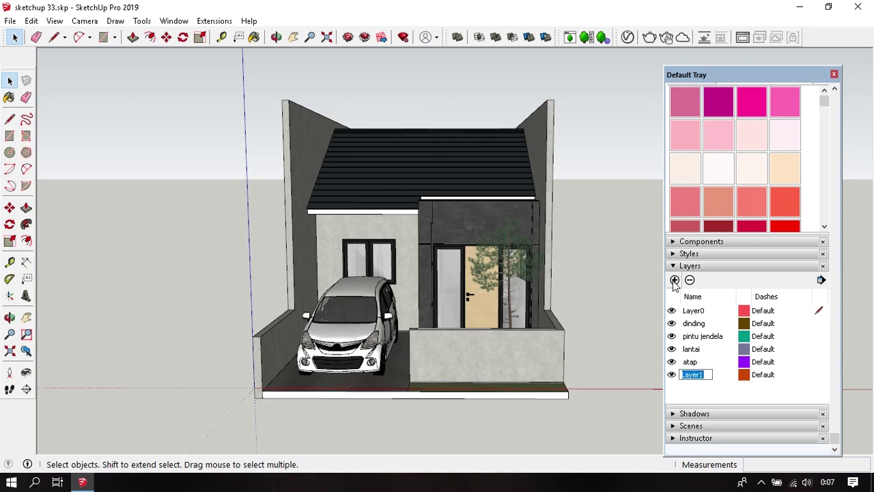
type("l")
type("ampu")
key("Return")
Add layers furniture ruang tamu, furniture kamar tidur 1, furniture kamar and vegetasi dan mobil.
left_click(674, 280)
type("furniture")
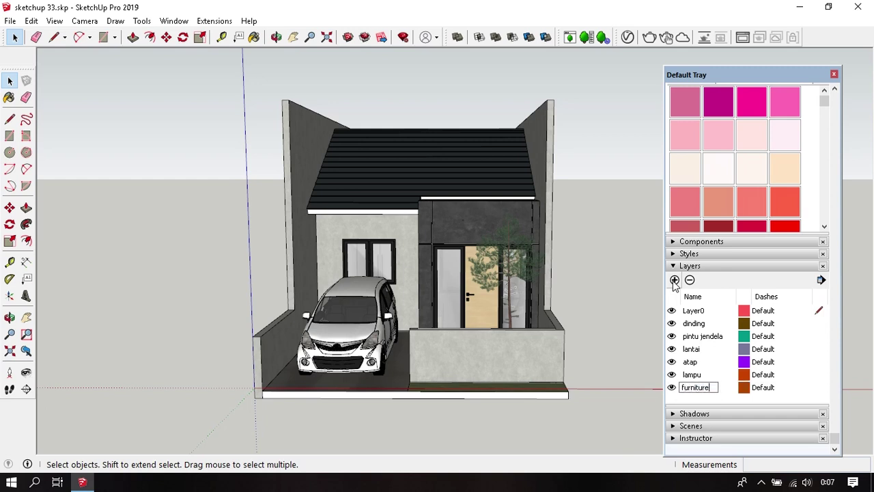
type(" ruang ta")
type("mu")
key("Return")
left_click(674, 280)
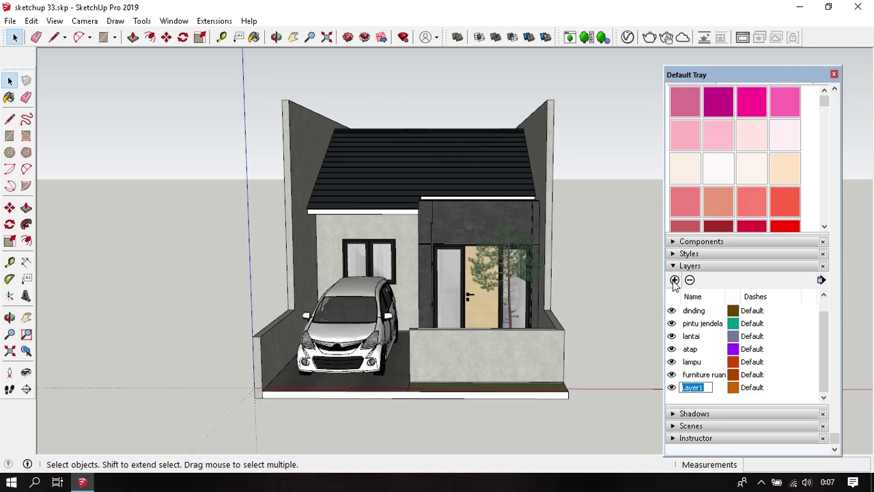
type("furniture kamar tid")
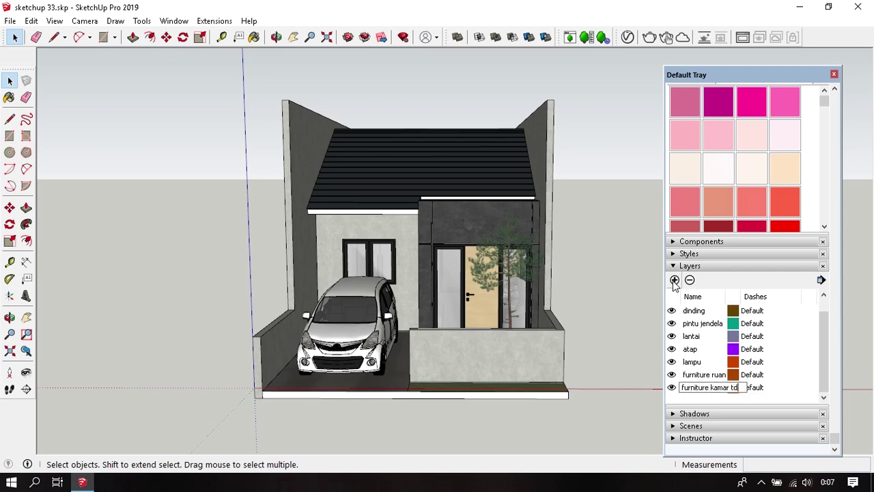
type("ur 1")
key("Return")
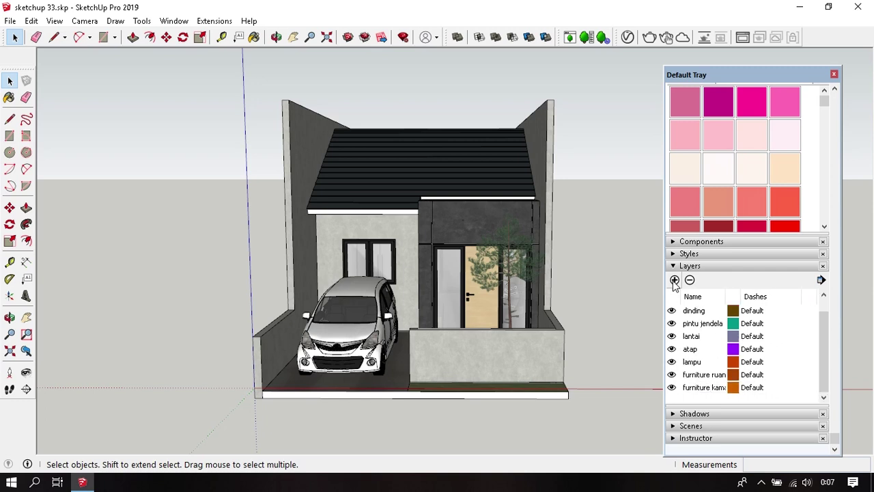
left_click(675, 280)
type("furnitur")
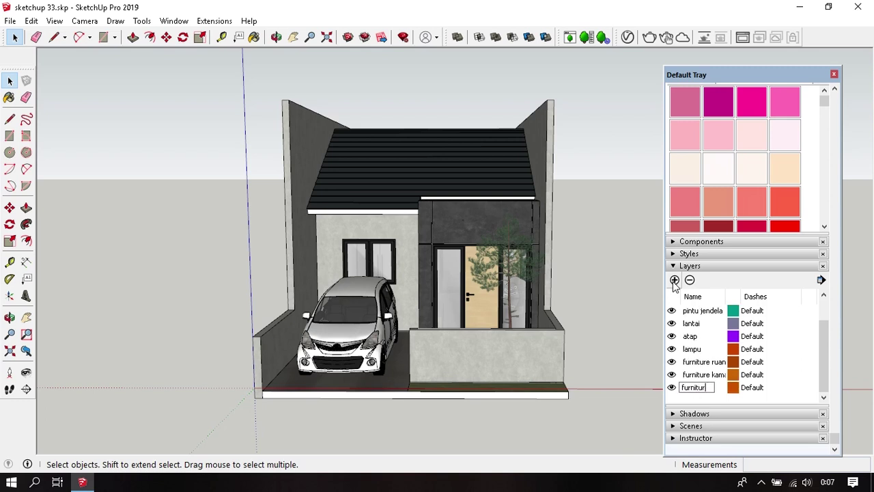
type("e kamar tidu")
key("Return")
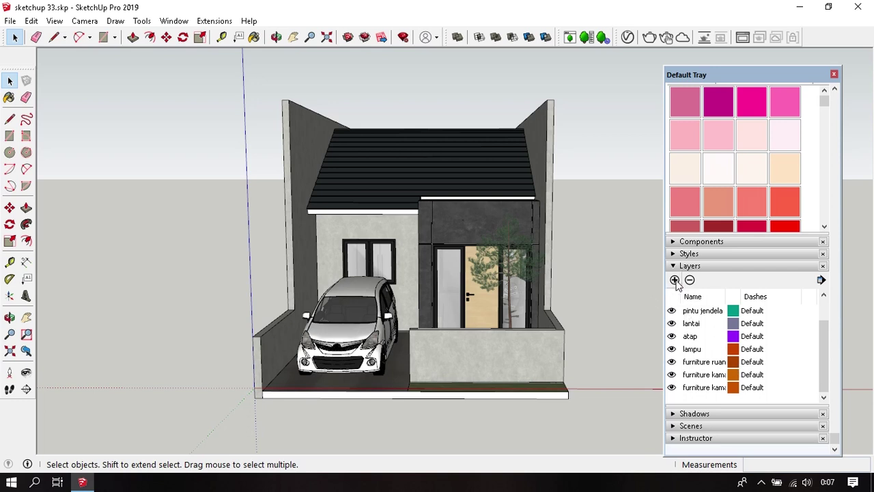
left_click(675, 280)
type("vegeta")
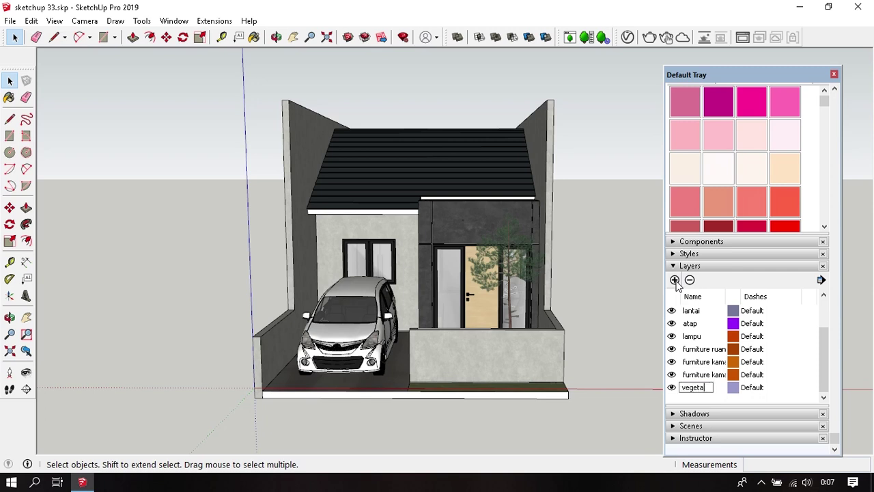
type("si dan ")
type("mobil")
key("Return")
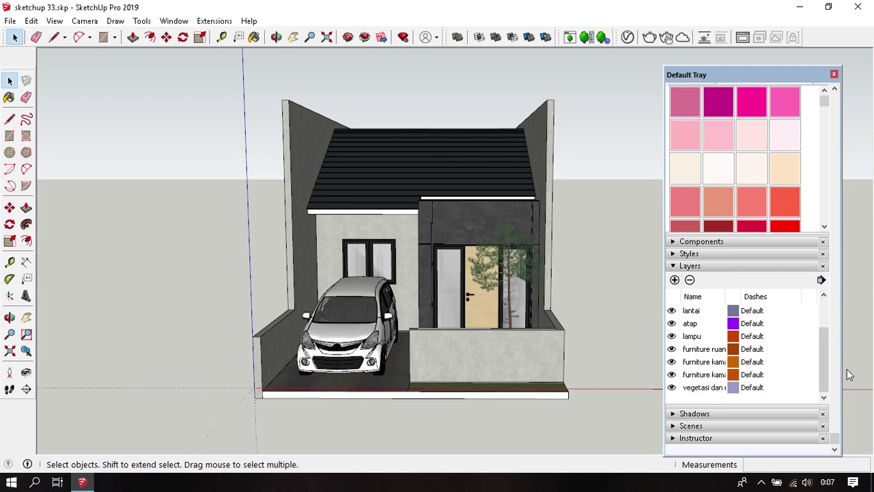
scroll(724, 362, "down", 3)
Select the car in the carport and collapse the Materials panel.
scroll(715, 363, "up", 1)
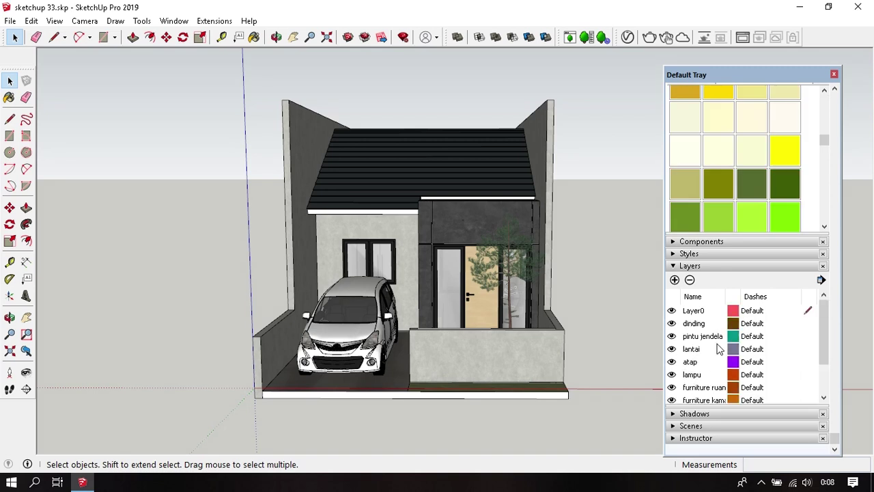
scroll(715, 347, "down", 1)
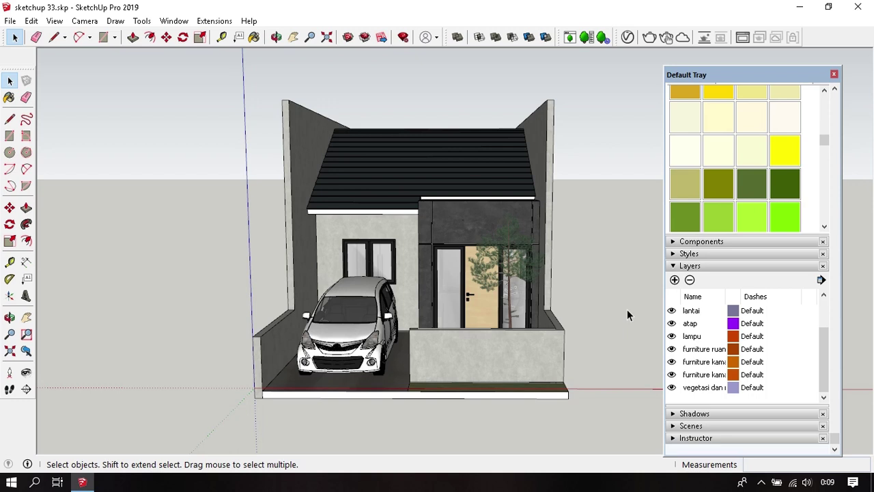
left_click(364, 308)
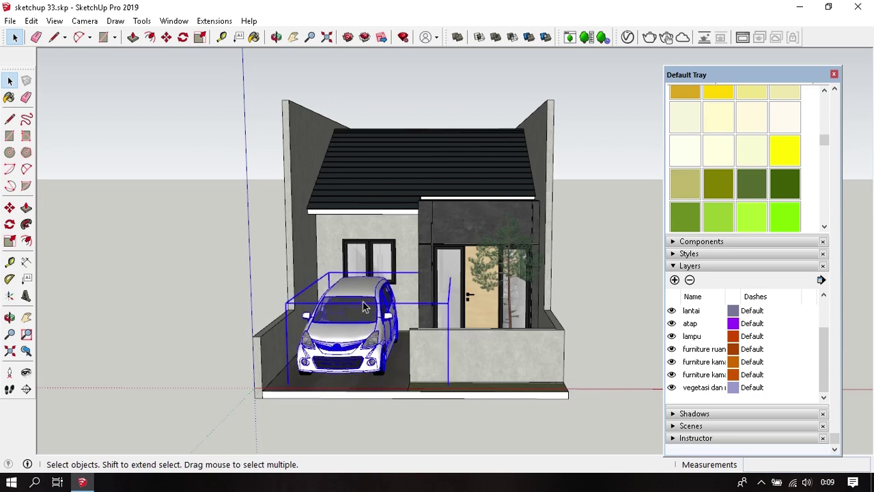
scroll(741, 258, "up", 5)
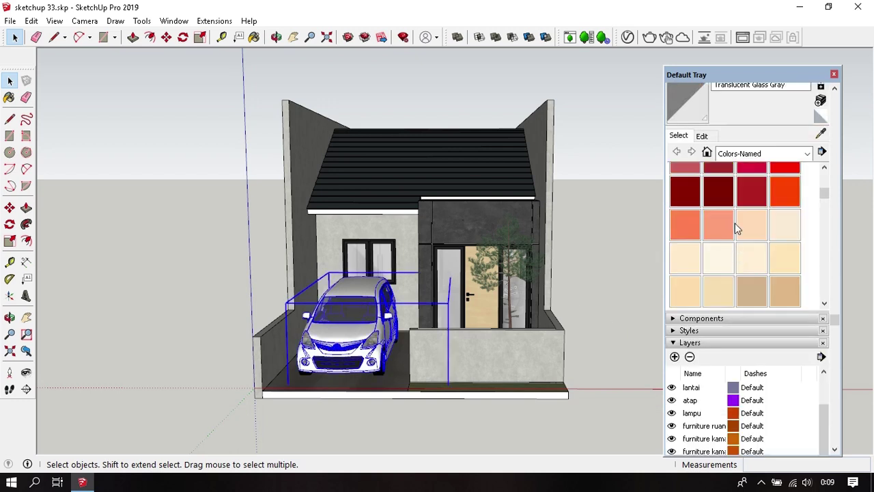
scroll(735, 223, "up", 3)
left_click(710, 215)
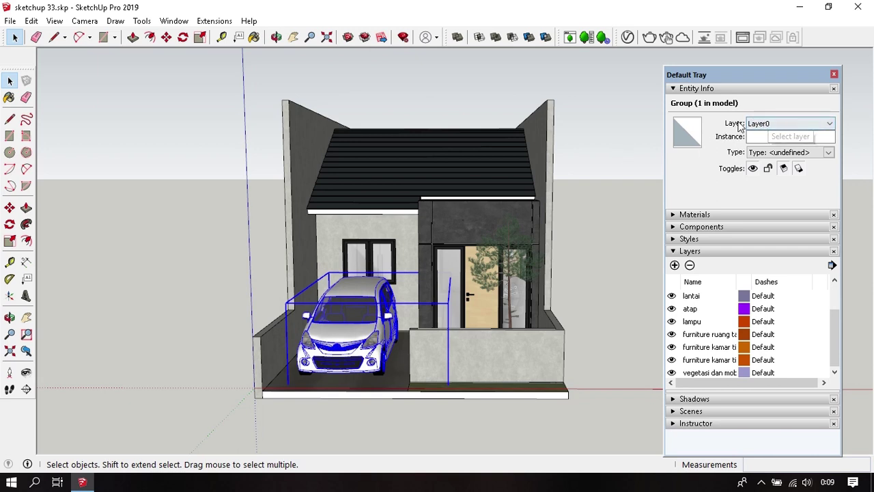
Open the house group and select its roof, then the front door, inside it.
left_click(594, 217)
middle_click_drag(594, 217, 601, 264)
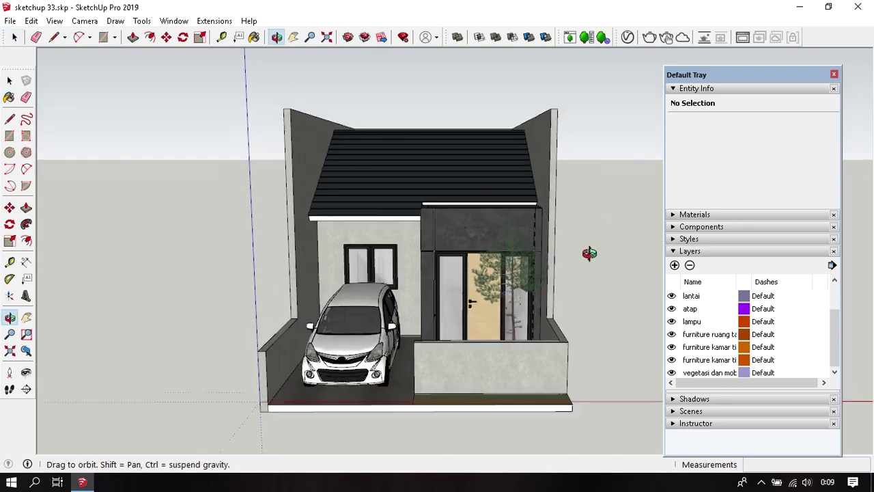
left_click(481, 260)
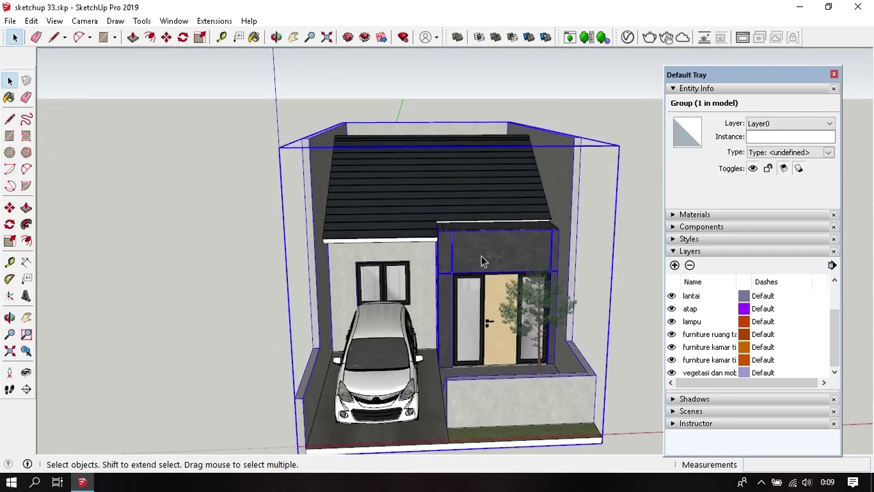
double_click(397, 198)
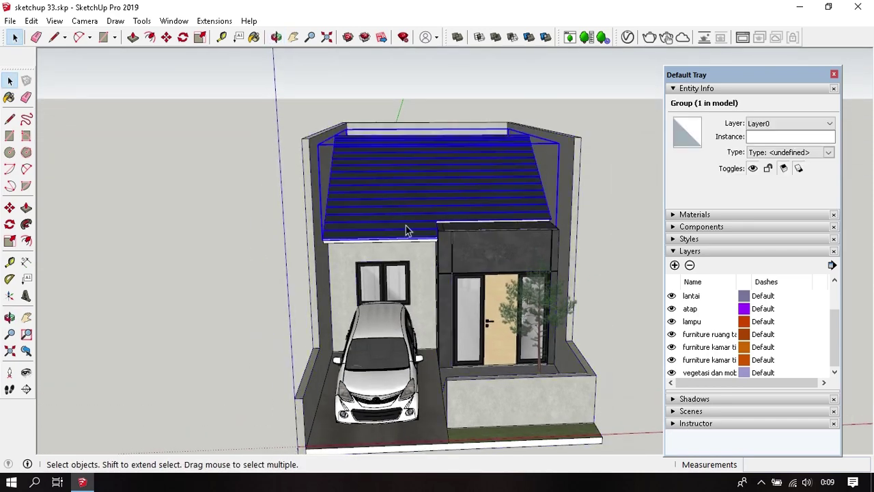
left_click(404, 280)
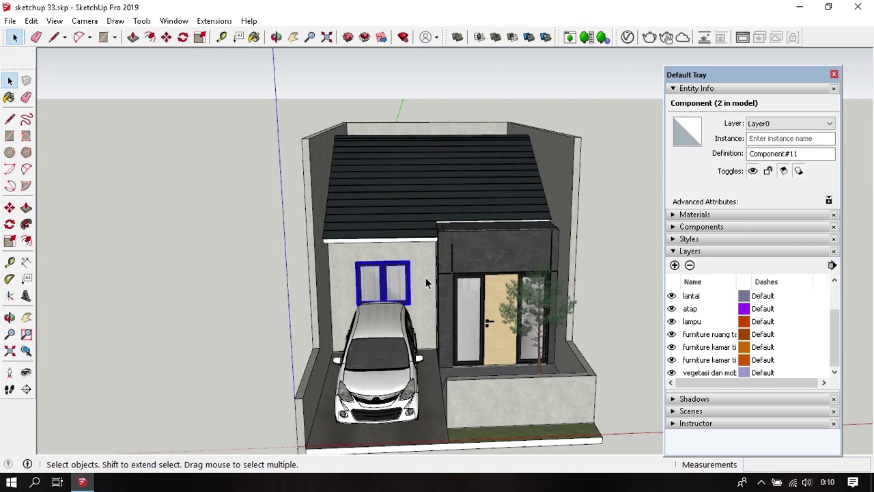
key("Escape")
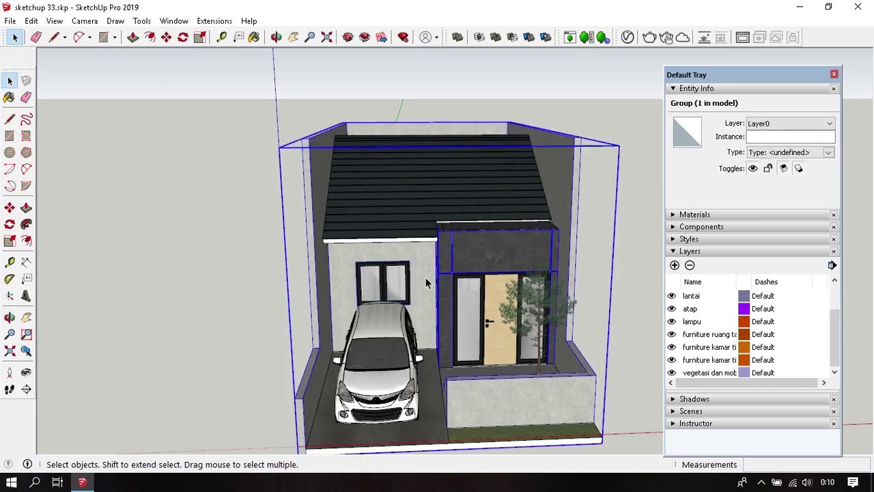
double_click(472, 313)
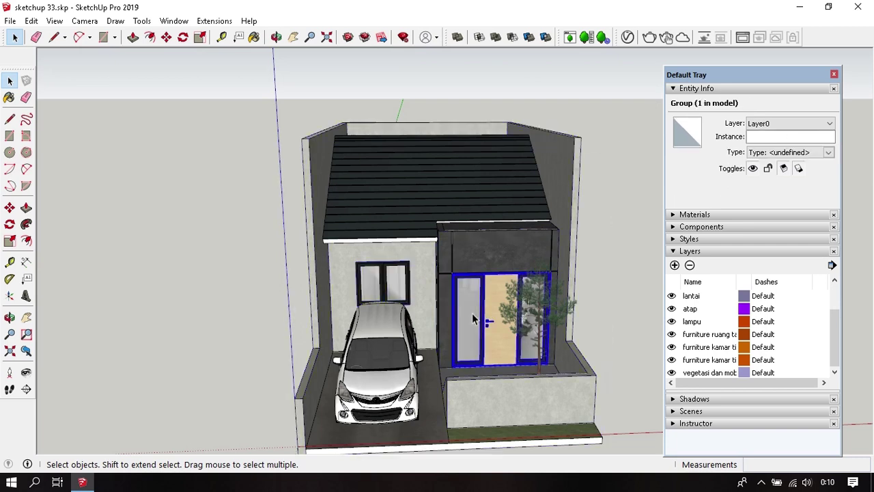
left_click(177, 306)
scroll(397, 201, "down", 1)
scroll(397, 200, "down", 1)
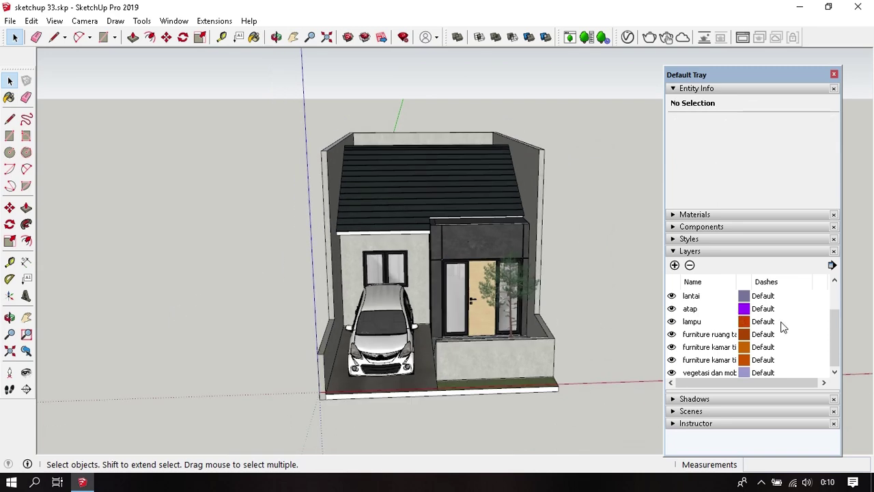
scroll(762, 305, "up", 1)
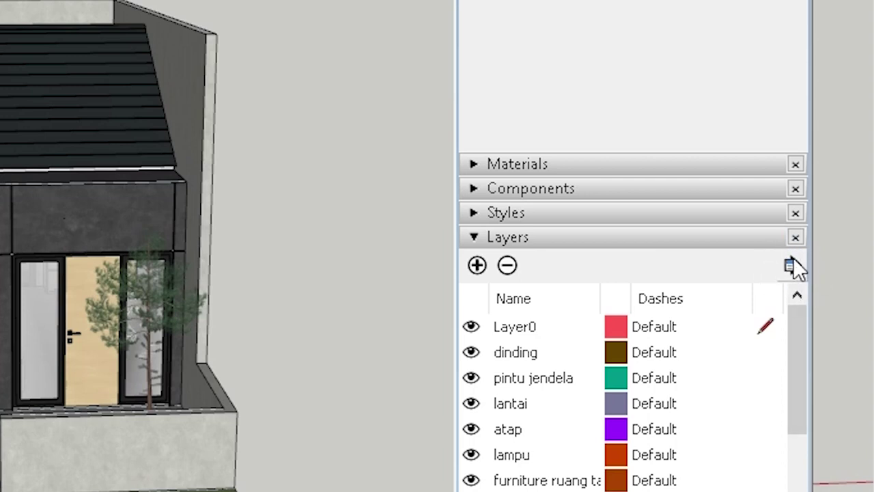
Turn on Color by layer from the Layers details menu and orbit to a frontal view of the house.
left_click(789, 267)
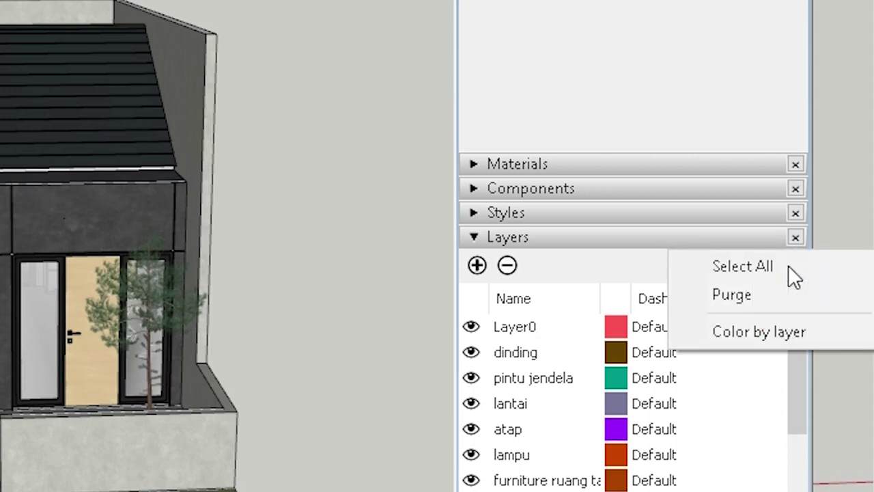
left_click(782, 331)
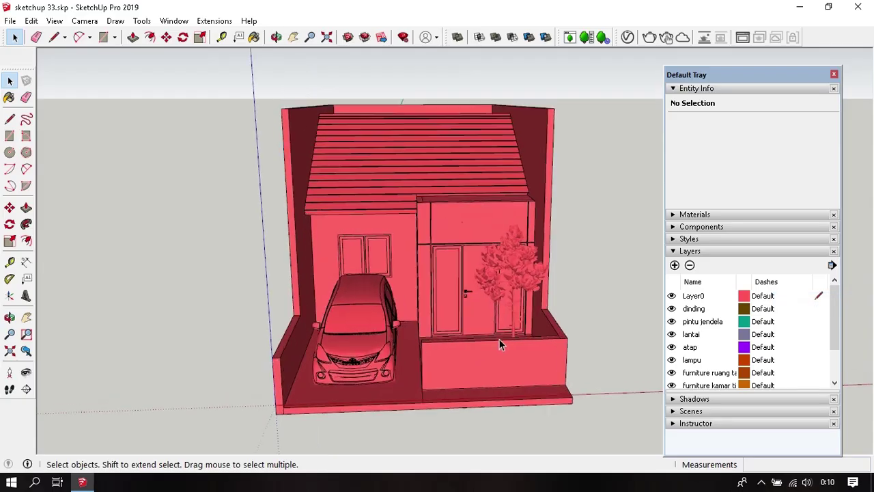
middle_click_drag(499, 340, 418, 363)
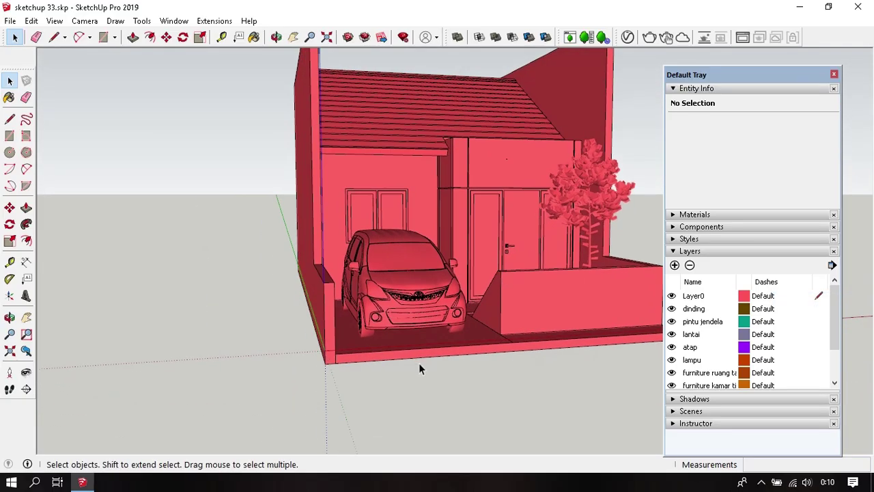
middle_click_drag(548, 293, 477, 334)
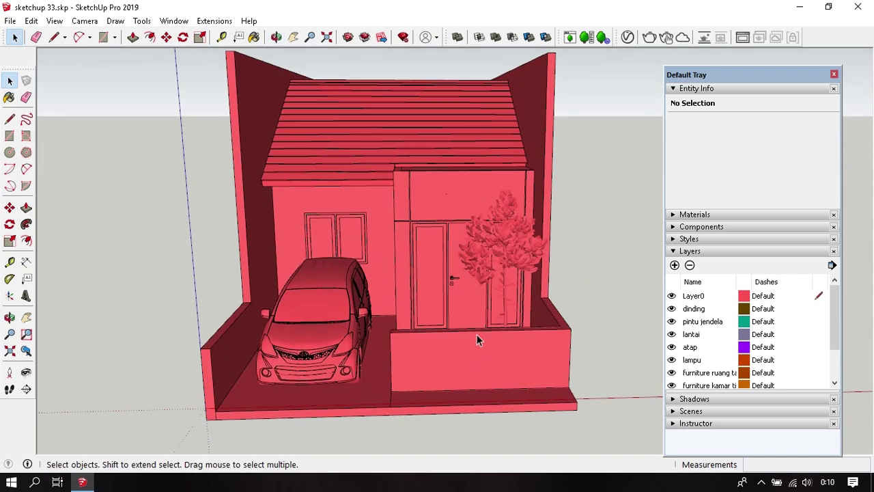
Assign the car to the vegetasi dan mobil layer in Entity Info.
left_click(329, 284)
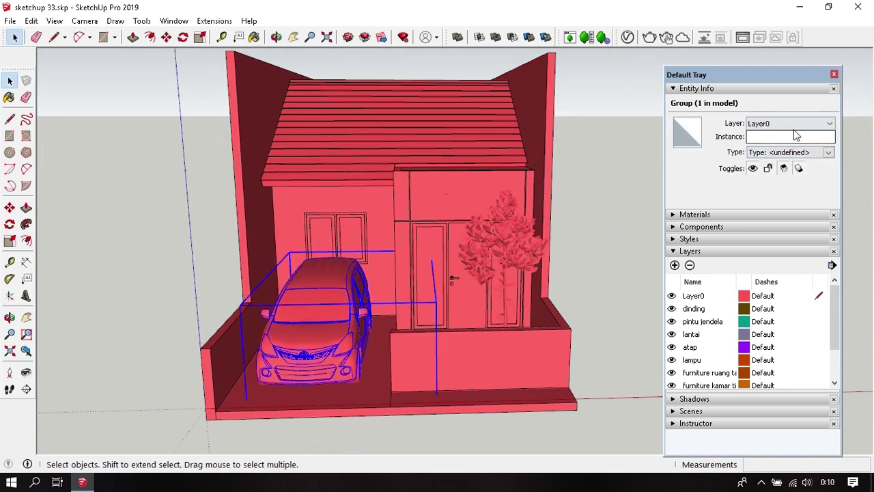
left_click(795, 128)
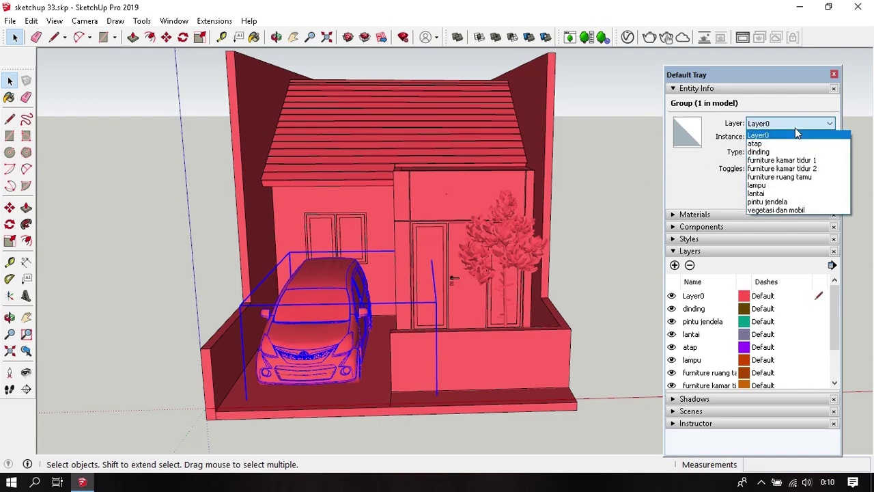
left_click(808, 209)
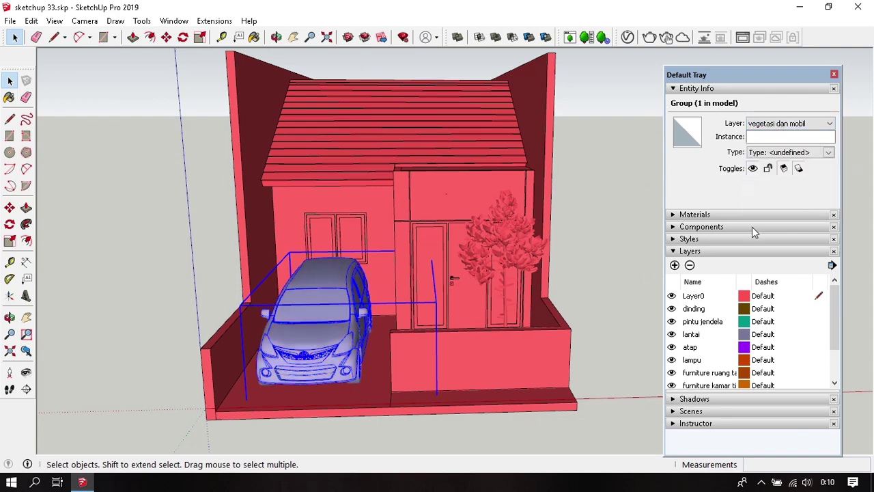
left_click(595, 305)
Assign the tree to the vegetasi dan mobil layer too, then select the walls group.
middle_click_drag(377, 360, 401, 347)
scroll(400, 347, "up", 3)
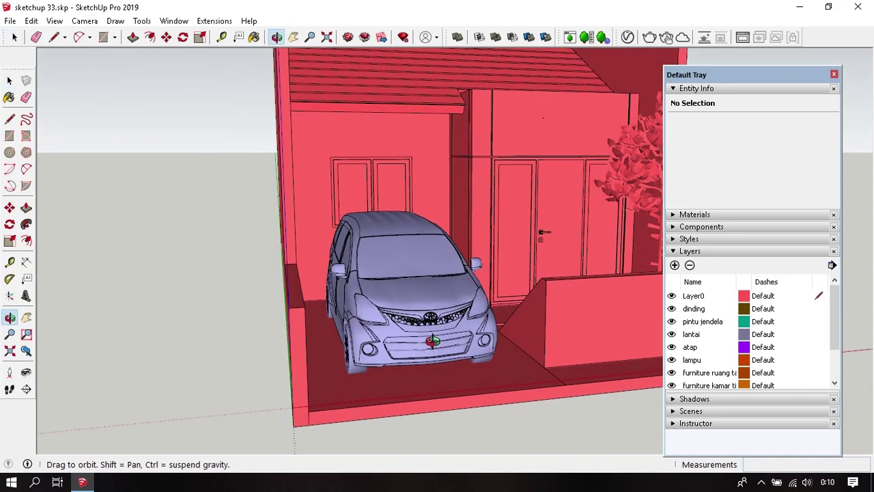
scroll(359, 393, "down", 5)
middle_click_drag(359, 394, 554, 250)
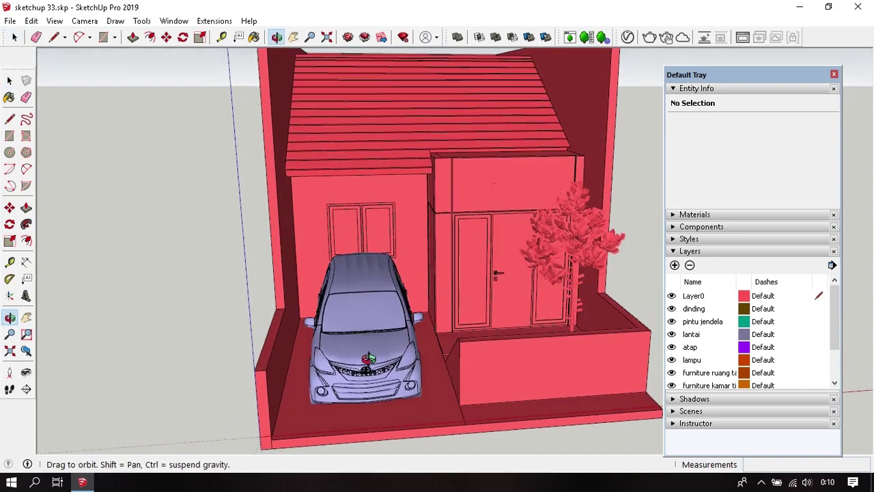
left_click(554, 250)
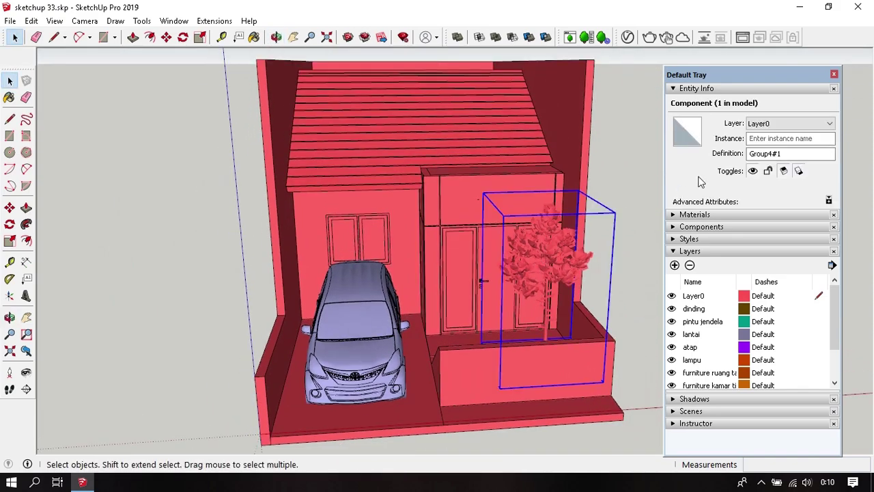
left_click(791, 124)
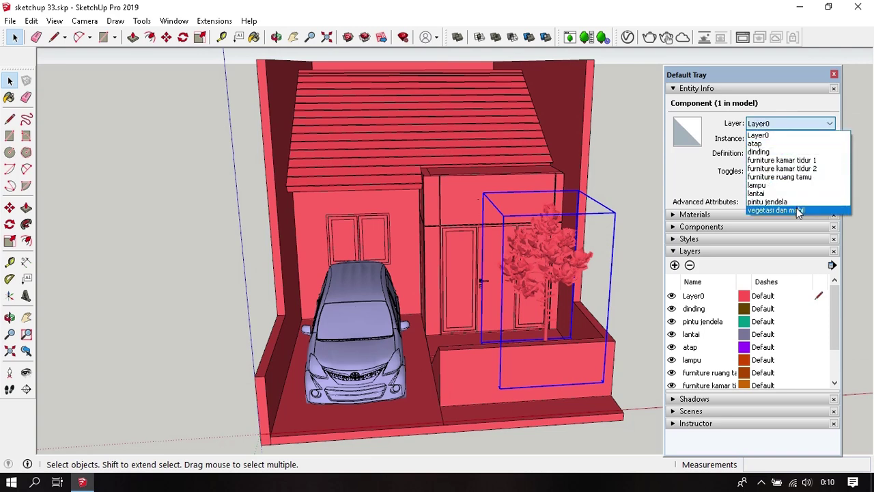
left_click(775, 210)
left_click(609, 298)
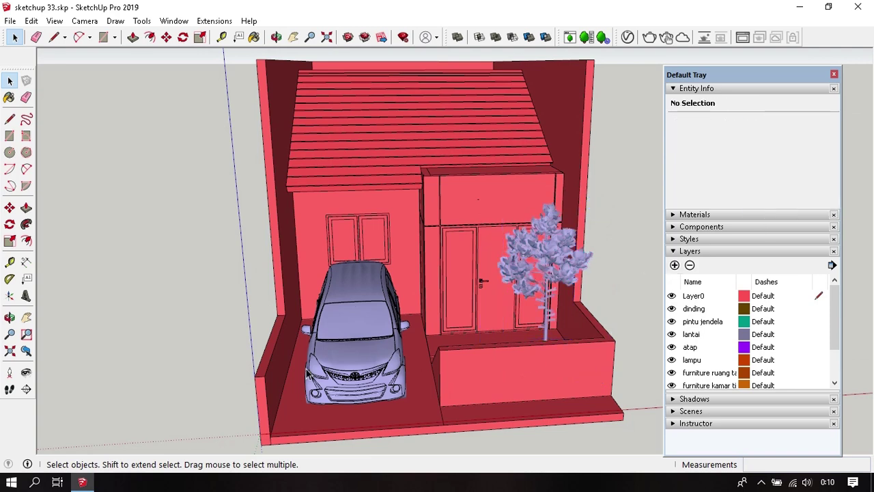
left_click(284, 370)
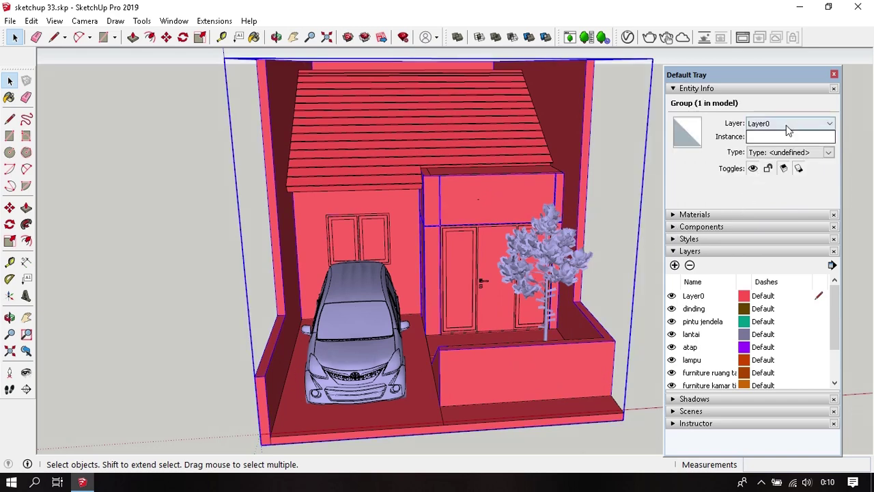
Put the walls on the dinding layer and the front door on pintu jendela.
left_click(789, 124)
left_click(765, 148)
left_click(642, 342)
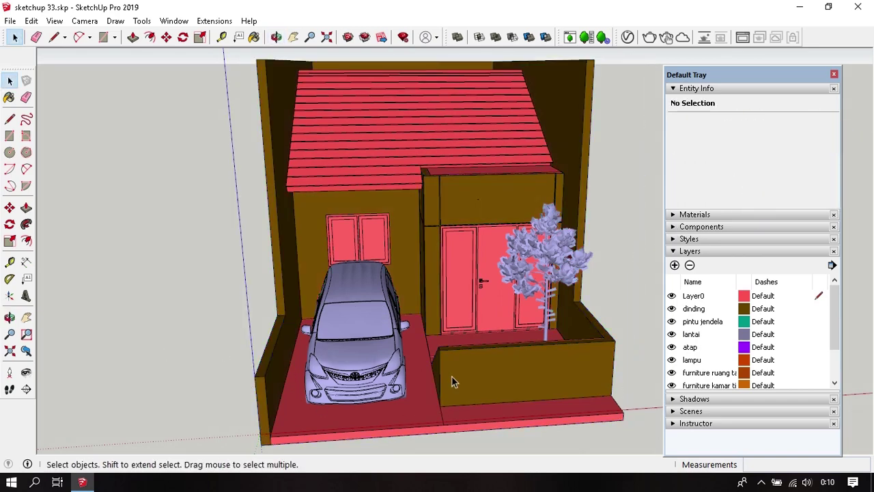
left_click(463, 309)
left_click(789, 123)
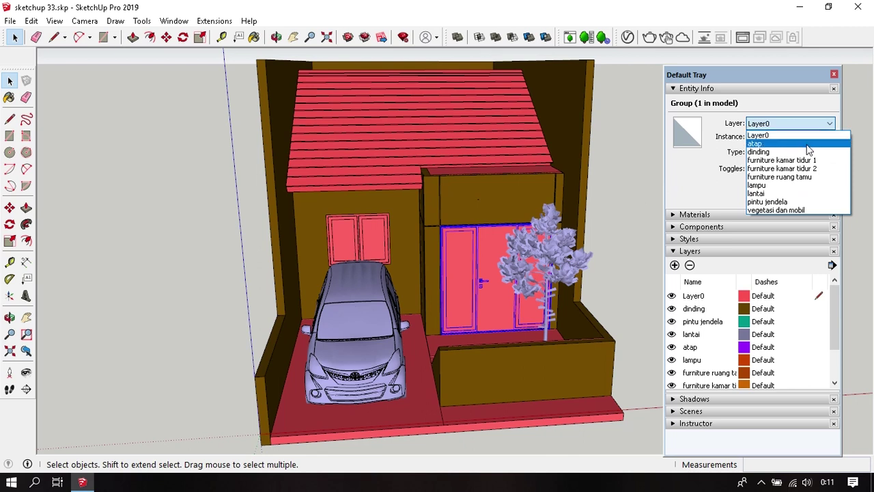
left_click(800, 202)
Put the window on the pintu jendela layer and the floor on lantai.
left_click(355, 251)
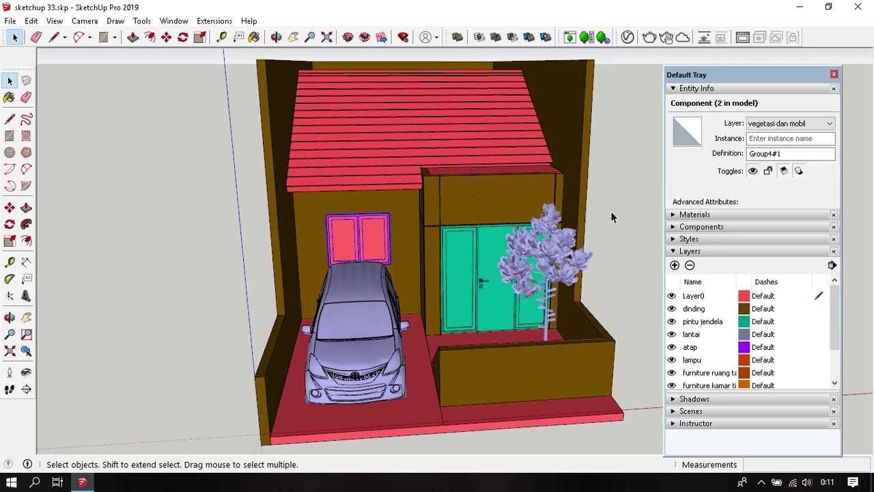
left_click(789, 124)
left_click(759, 134)
left_click(789, 124)
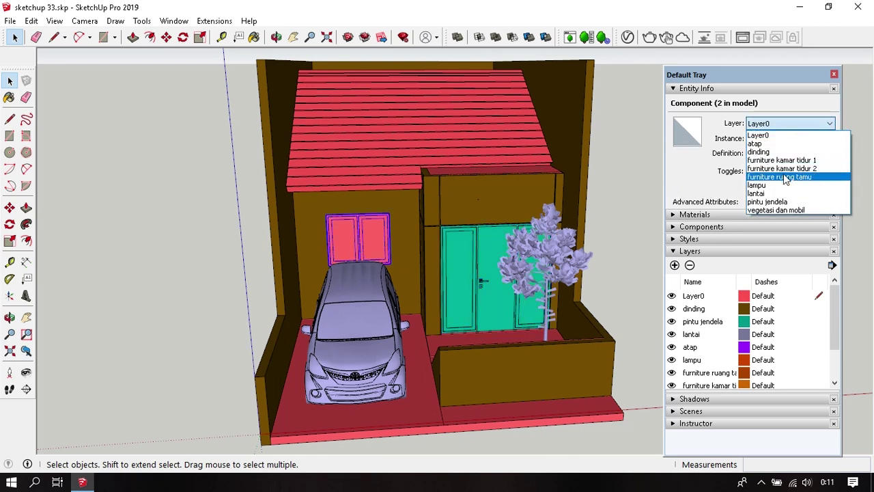
left_click(785, 201)
left_click(657, 301)
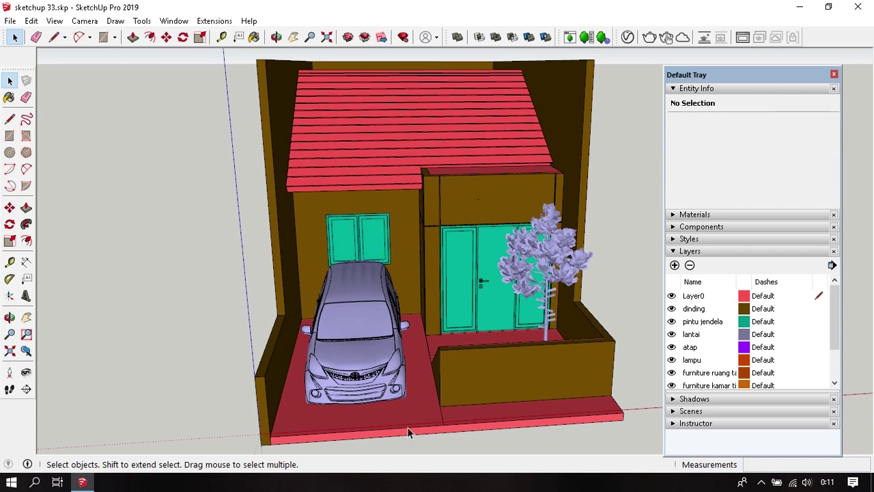
left_click(409, 432)
left_click(789, 123)
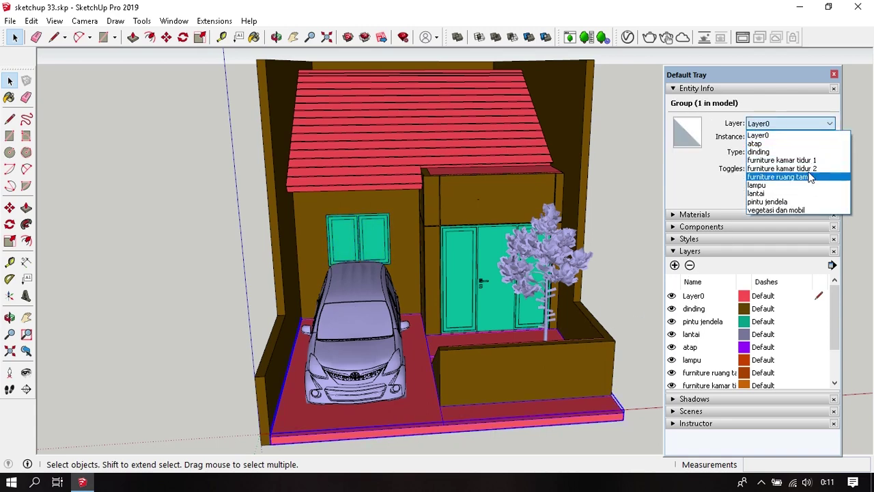
left_click(756, 193)
middle_click_drag(451, 225, 460, 138)
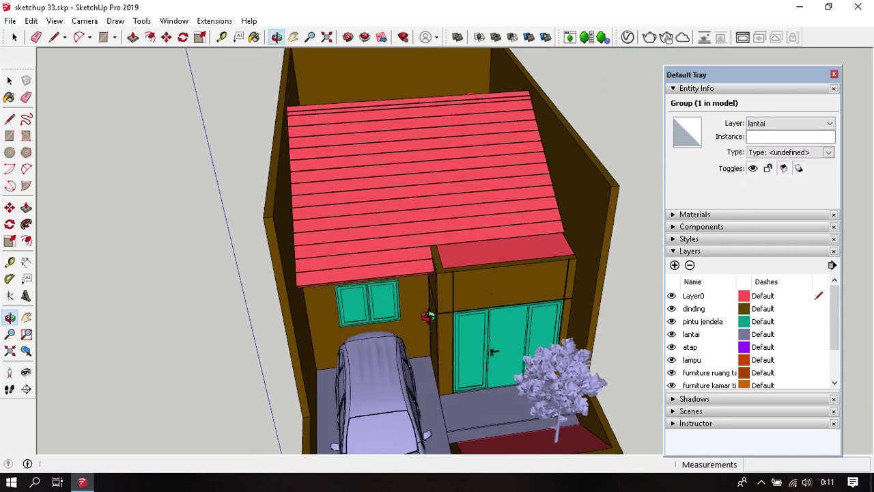
Assign the main roof group and the remaining red roof group to the atap layer.
left_click(460, 139)
left_click(789, 124)
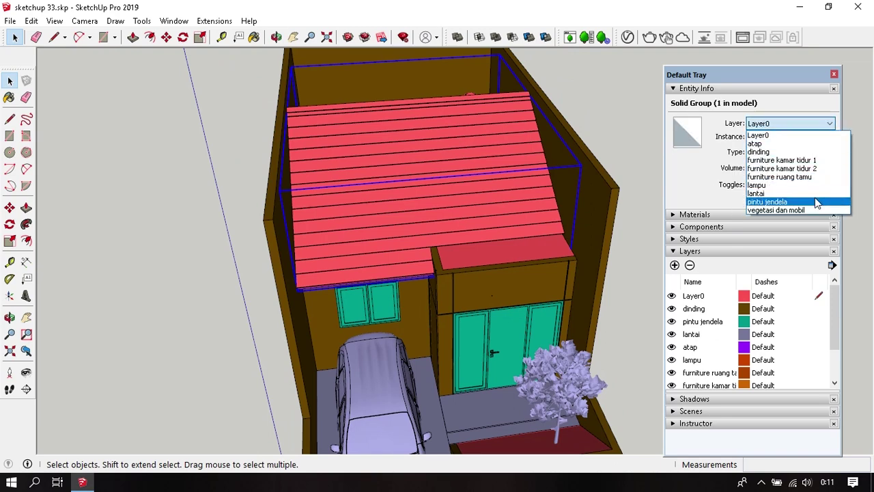
left_click(786, 143)
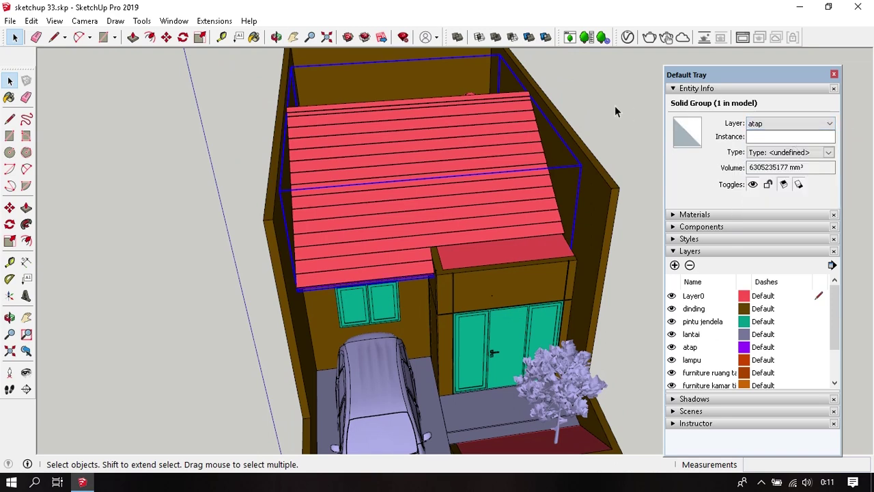
left_click(612, 107)
mouse_move(596, 140)
middle_mouse_down()
mouse_move(476, 276)
mouse_move(357, 289)
middle_mouse_up()
left_click(417, 301)
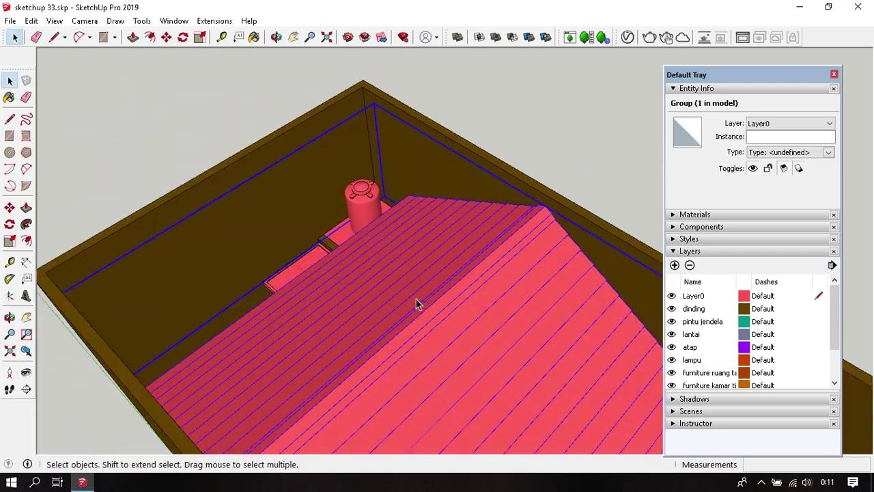
scroll(451, 307, "up", 2)
left_click(786, 123)
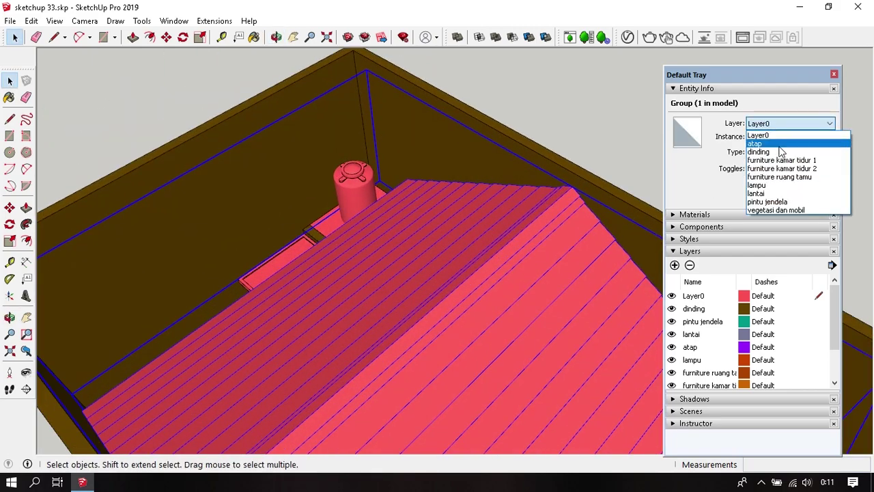
left_click(782, 142)
Select the two red box groups together and assign them to the atap layer.
middle_click_drag(586, 129, 429, 193)
key("Escape")
scroll(397, 232, "up", 3)
scroll(516, 305, "up", 2)
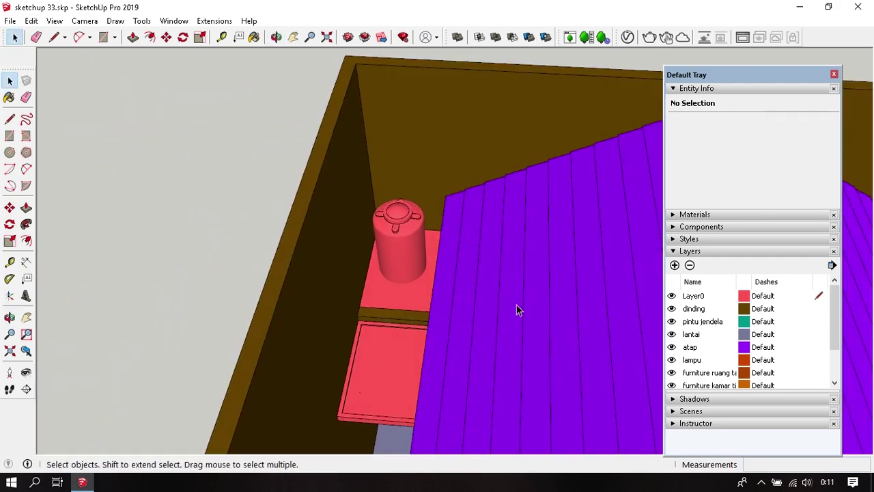
scroll(405, 308, "up", 2)
left_click(390, 289)
left_click(383, 353, "shift")
scroll(378, 341, "down", 4)
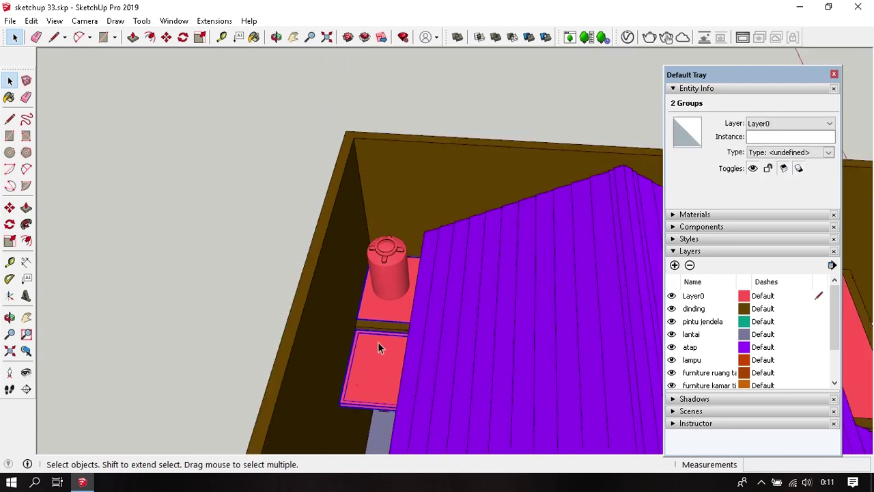
mouse_move(378, 342)
middle_mouse_down()
mouse_move(183, 293)
mouse_move(353, 172)
middle_mouse_up()
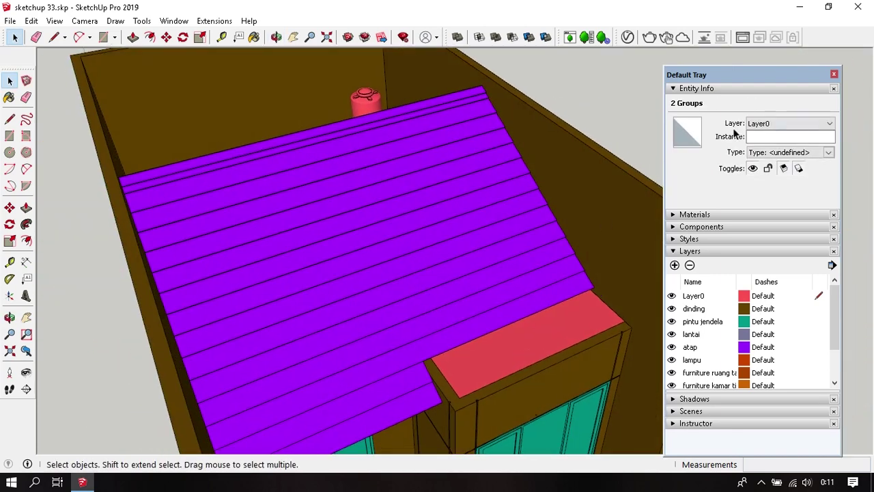
left_click(793, 123)
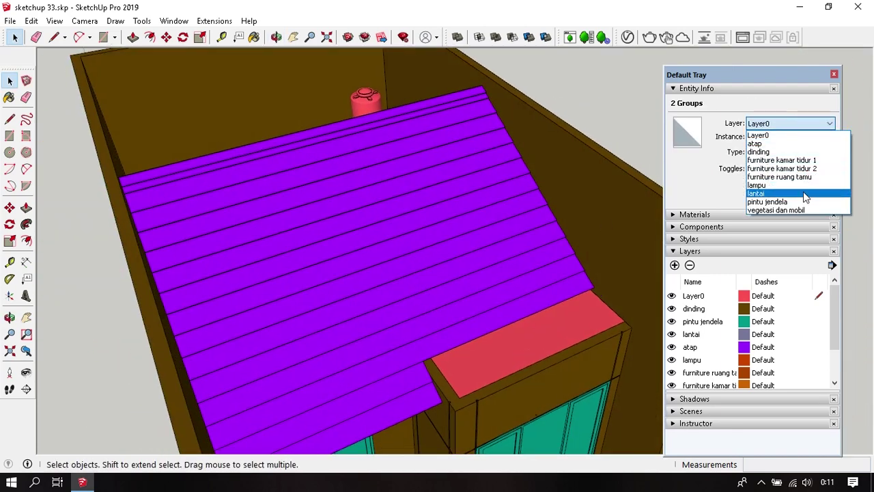
left_click(757, 144)
mouse_move(585, 254)
middle_mouse_down()
mouse_move(615, 292)
mouse_move(583, 328)
mouse_move(447, 277)
middle_mouse_up()
Select the red slab beside the roof and add a new layer.
left_click(591, 349)
scroll(721, 335, "down", 1)
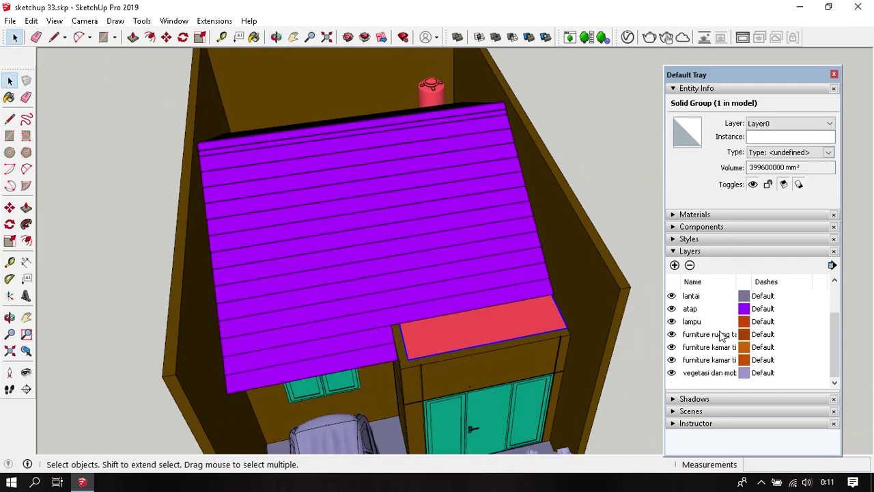
left_click(675, 266)
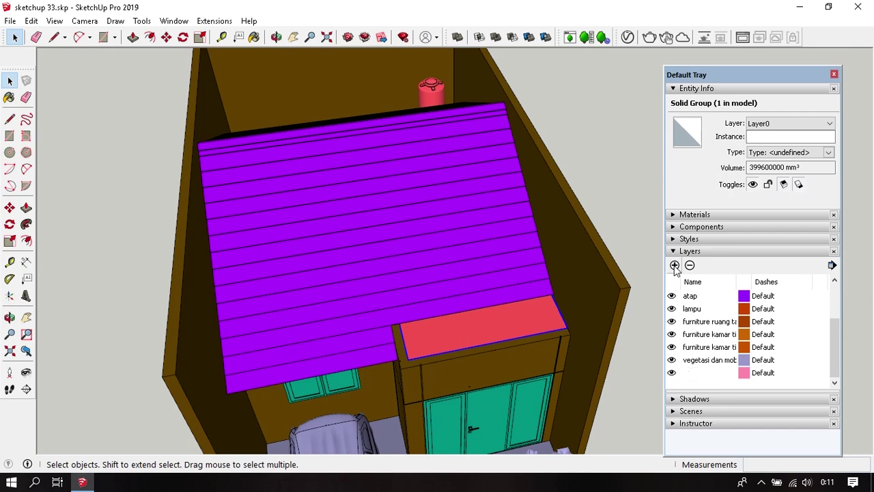
Name the new layer plafond and hide both roof groups.
type("plafond")
key("Return")
right_click(414, 188)
left_click(443, 222)
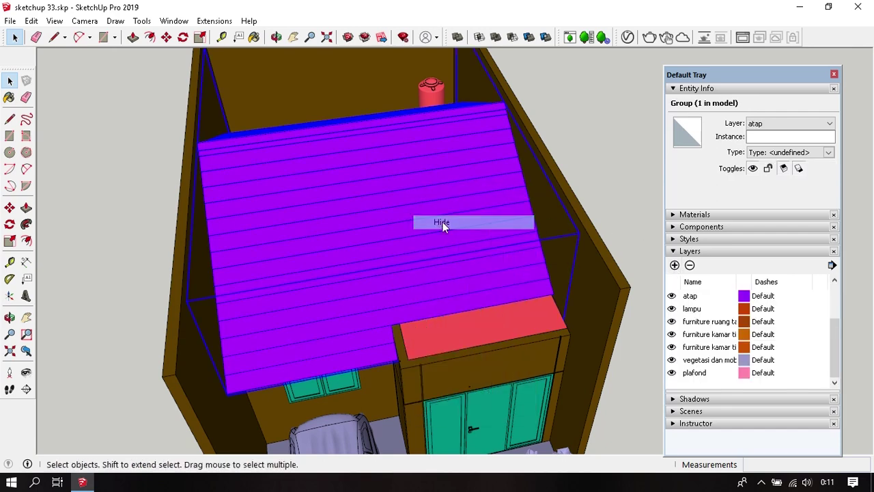
right_click(408, 166)
left_click(451, 201)
Assign the two right-hand ceiling slabs to the plafond layer.
mouse_move(449, 223)
middle_mouse_down()
mouse_move(428, 287)
mouse_move(428, 268)
middle_mouse_up()
left_click(428, 268)
left_click(452, 360, "shift")
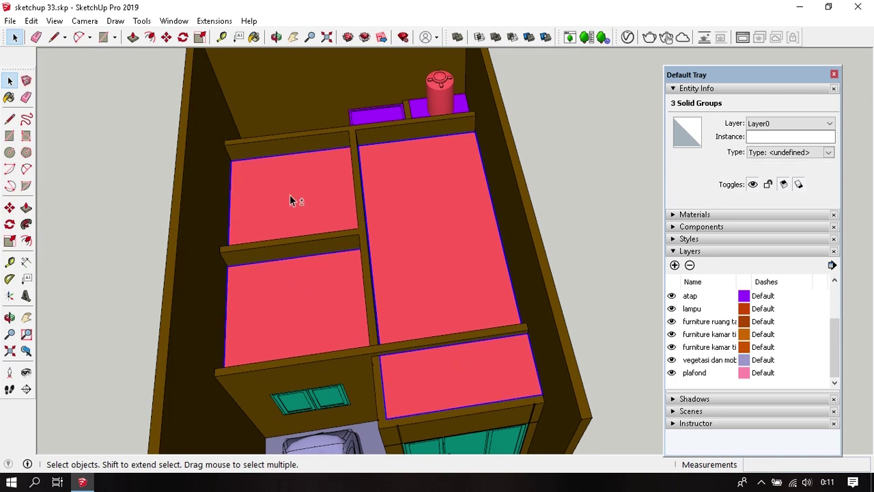
left_click(786, 123)
left_click(796, 207)
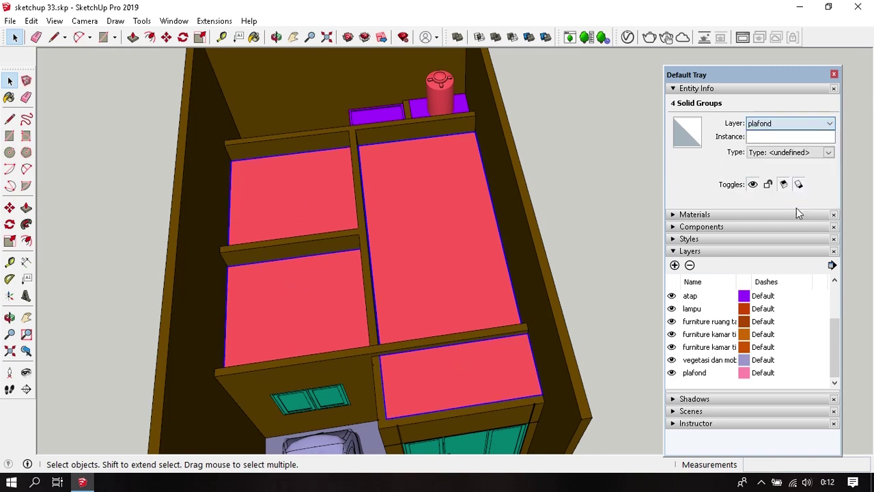
Hide the four ceiling slabs to expose the red furniture in the rooms.
right_click(394, 185)
left_click(427, 221)
right_click(298, 181)
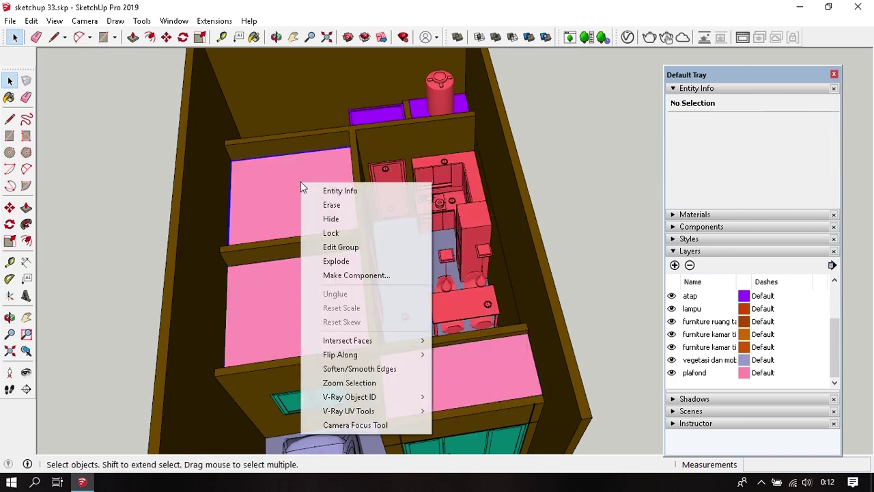
left_click(340, 221)
right_click(287, 280)
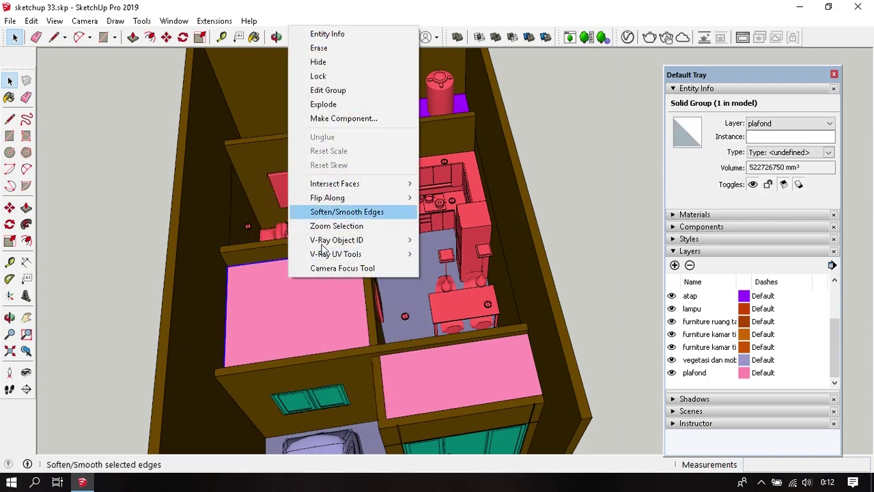
left_click(356, 67)
right_click(445, 365)
left_click(504, 148)
mouse_move(503, 148)
middle_mouse_down()
mouse_move(491, 325)
mouse_move(401, 332)
mouse_move(408, 355)
middle_mouse_up()
Select the four round ceiling lights across the rooms.
left_click(410, 360)
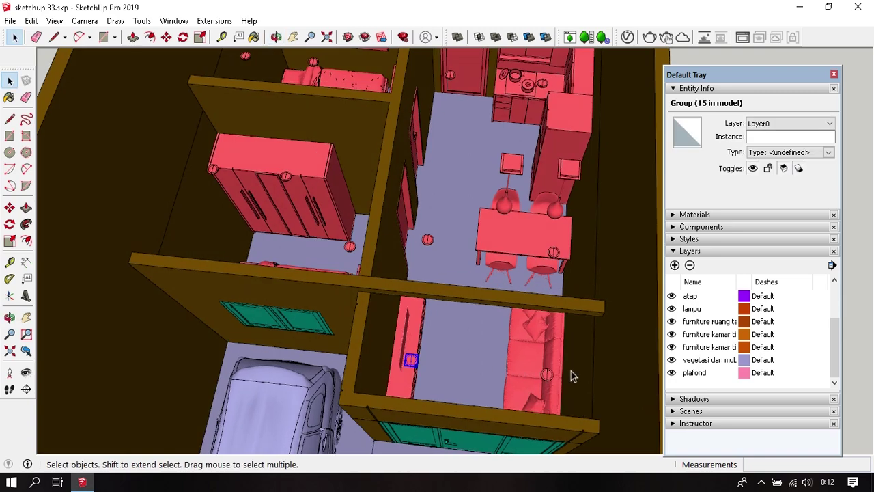
left_click(547, 375, "shift")
left_click(554, 252, "shift")
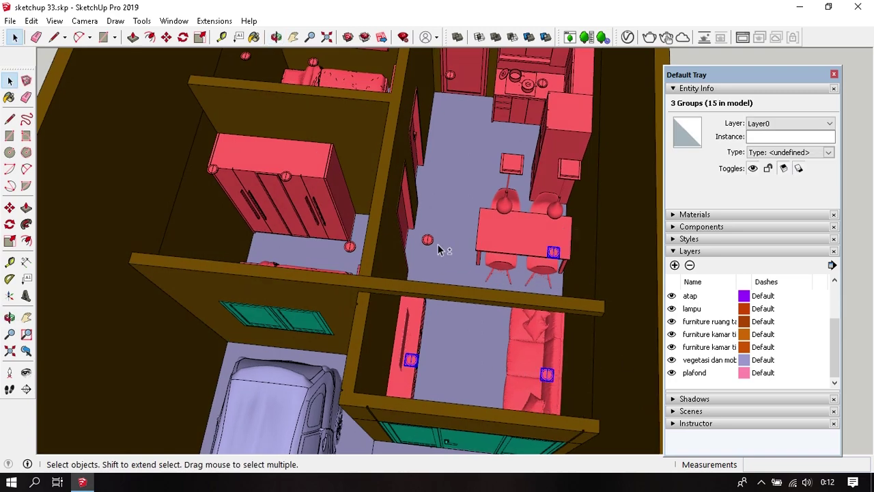
mouse_move(430, 247)
middle_mouse_down()
mouse_move(459, 279)
mouse_move(408, 328)
middle_mouse_up()
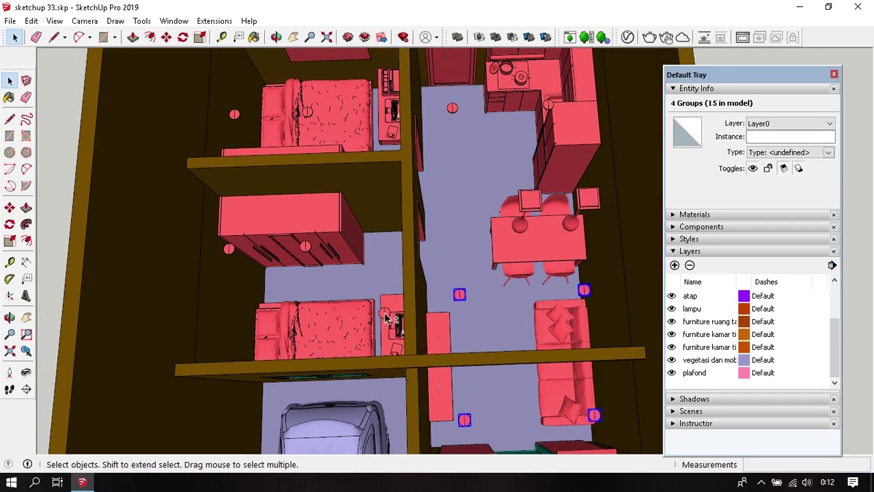
left_click(229, 250, "shift")
middle_click_drag(229, 251, 283, 278)
Add both pendant lamps and the bedside lamp, then assign all lamps to lampu.
left_click(474, 216, "shift")
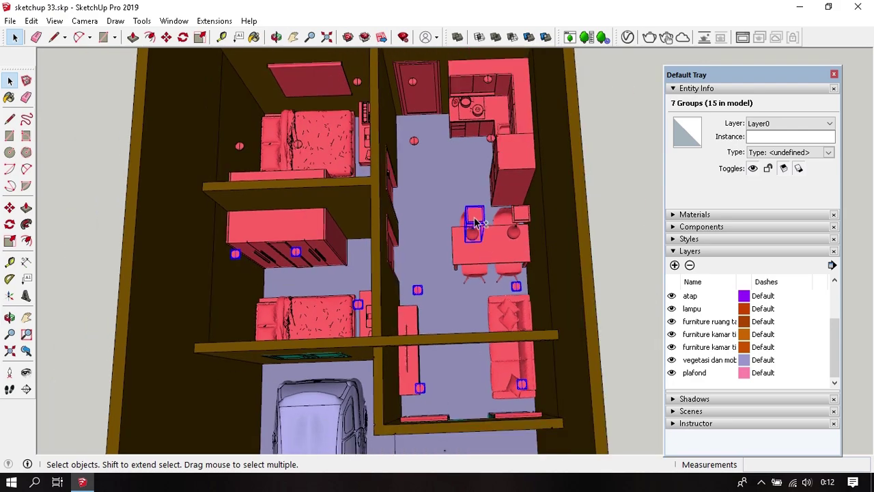
left_click(521, 217, "shift")
mouse_move(502, 173)
middle_mouse_down("shift")
mouse_move(506, 167)
mouse_move(434, 229)
middle_mouse_up("shift")
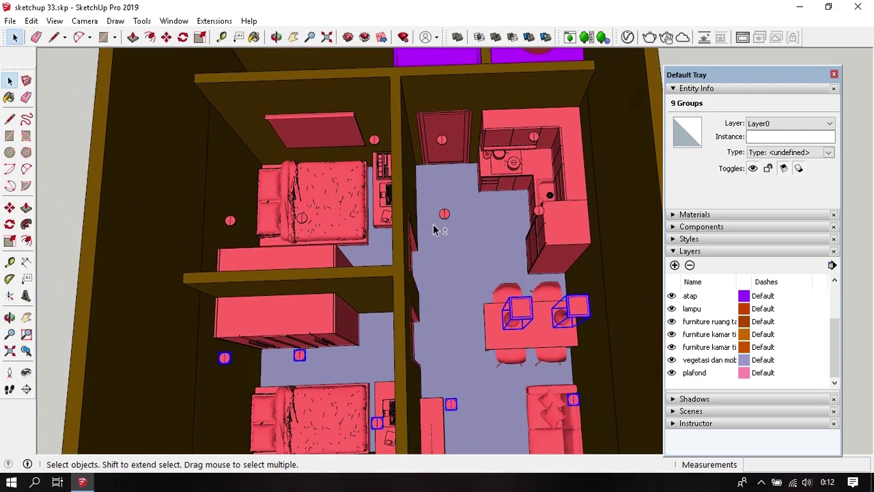
left_click(301, 218, "shift")
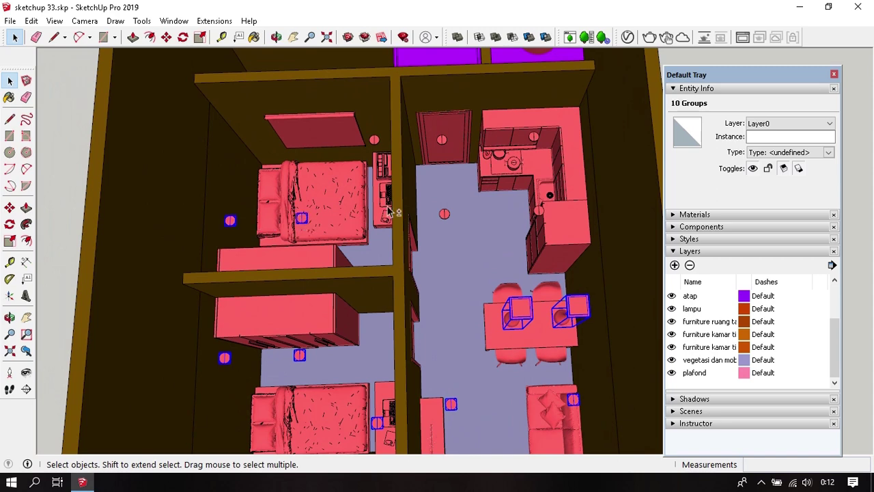
mouse_move(391, 209)
middle_mouse_down()
mouse_move(415, 238)
mouse_move(408, 212)
middle_mouse_up()
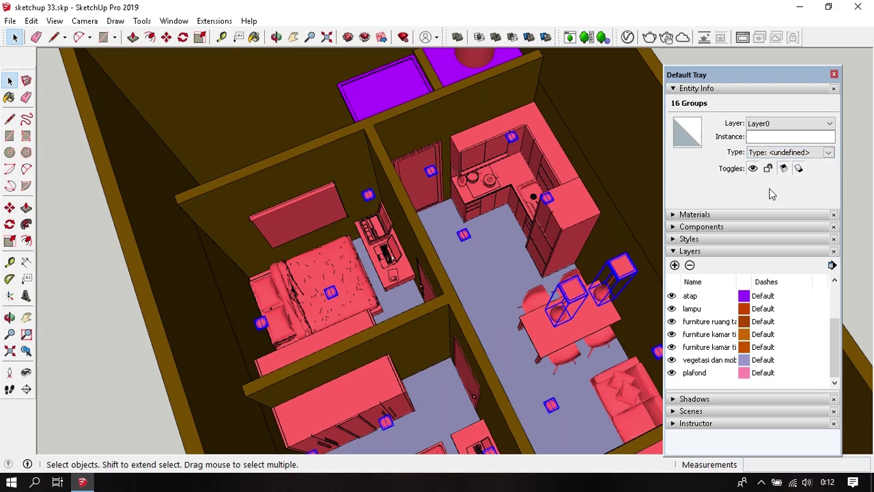
left_click(792, 123)
left_click(772, 186)
middle_click_drag(612, 227, 471, 195)
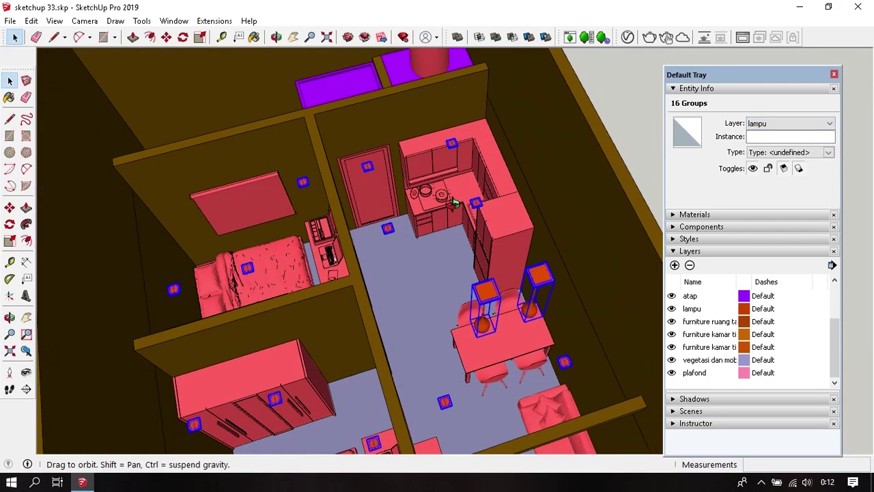
left_click(469, 190)
scroll(317, 243, "up", 3)
Put the bedroom window panel and another window piece on the pintu jendela layer.
left_click(314, 238)
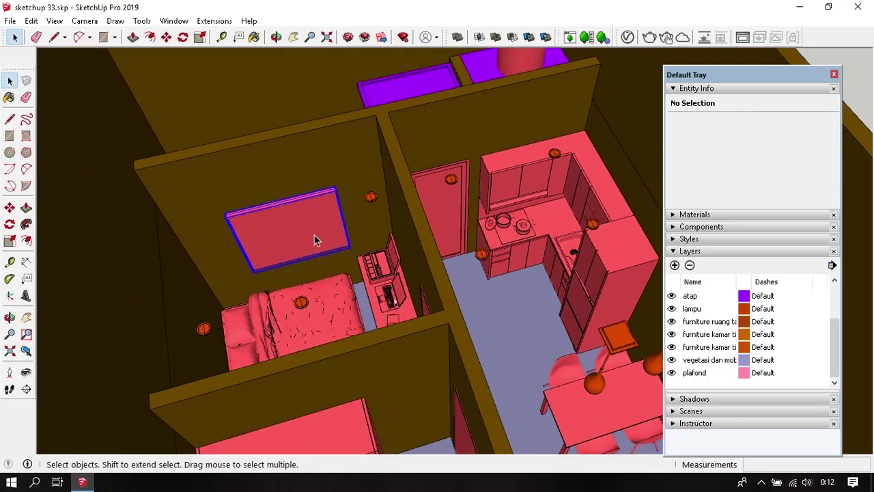
mouse_move(314, 235)
middle_mouse_down()
mouse_move(321, 256)
mouse_move(410, 274)
middle_mouse_up()
scroll(484, 341, "up", 2)
left_click(481, 351, "shift")
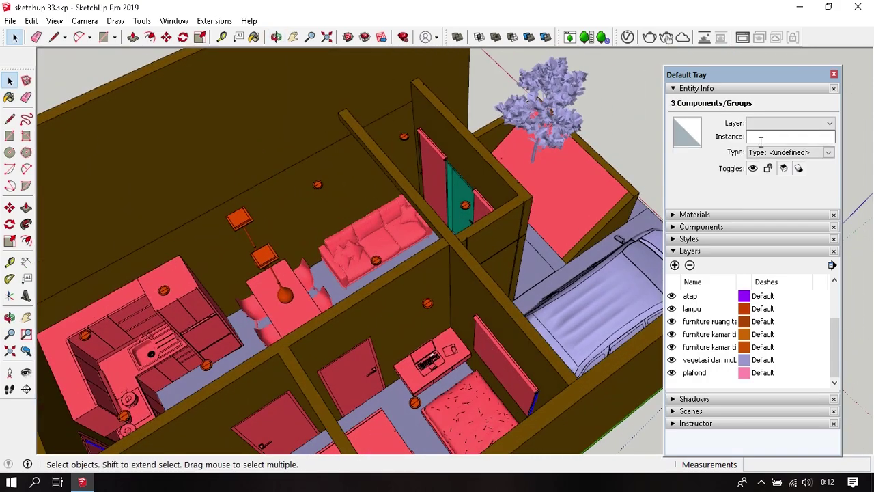
left_click(787, 125)
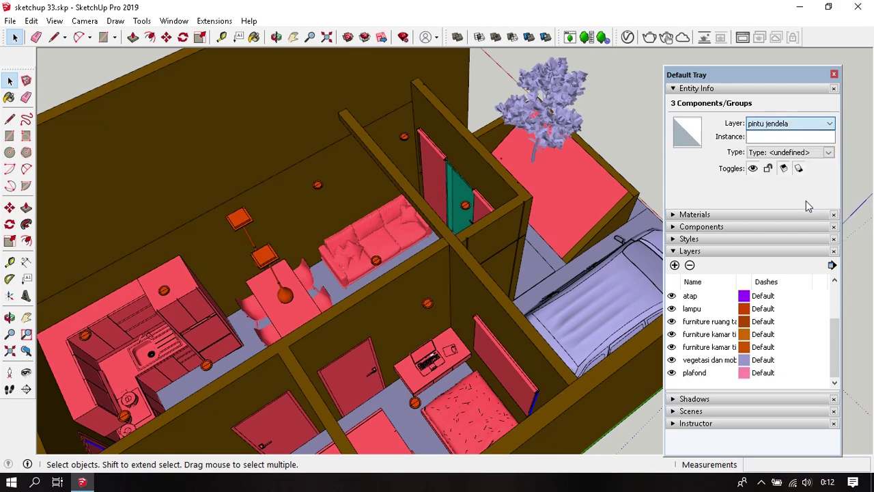
left_click(809, 201)
Move the red panel in the other bedroom onto pintu jendela too.
mouse_move(572, 313)
middle_mouse_down()
mouse_move(539, 278)
mouse_move(472, 332)
mouse_move(512, 359)
middle_mouse_up()
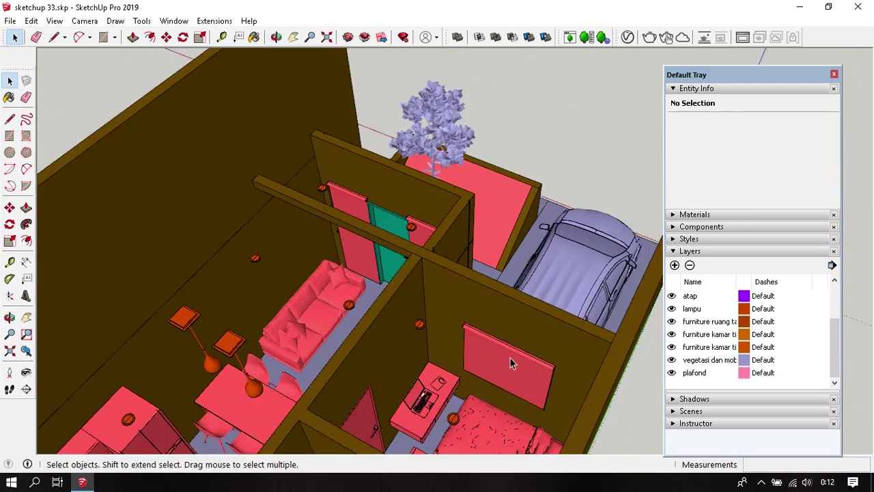
left_click(511, 360)
scroll(496, 343, "up", 2)
scroll(496, 348, "up", 2)
left_click(451, 319)
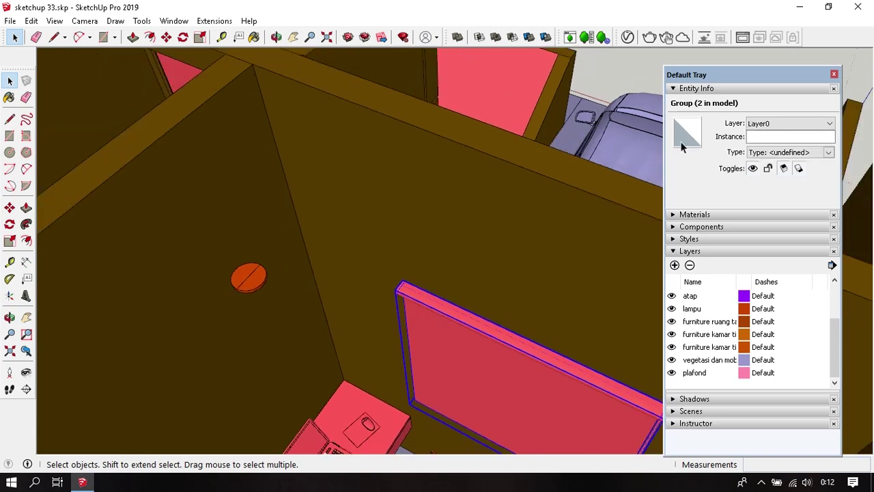
left_click(786, 123)
left_click(804, 177)
scroll(452, 257, "down", 4)
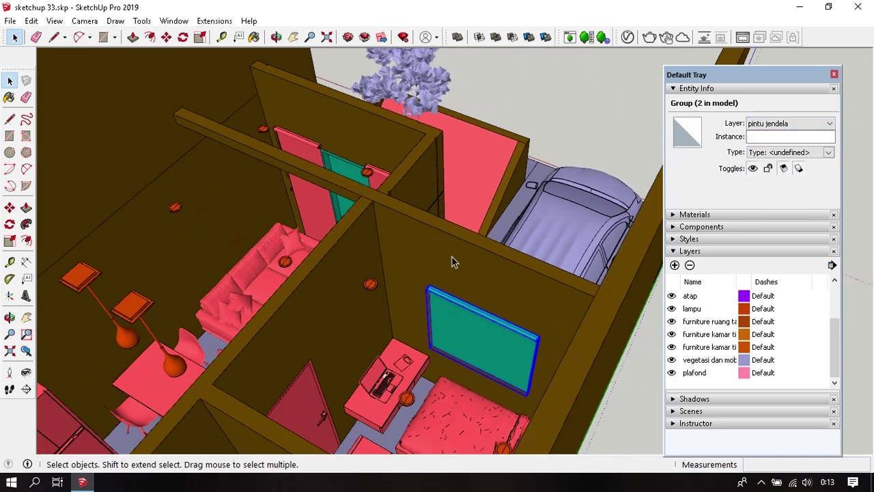
mouse_move(452, 257)
middle_mouse_down()
mouse_move(376, 269)
mouse_move(403, 230)
middle_mouse_up()
scroll(403, 226, "up", 3)
Put both red door leaves on the pintu jendela layer.
left_click(371, 217)
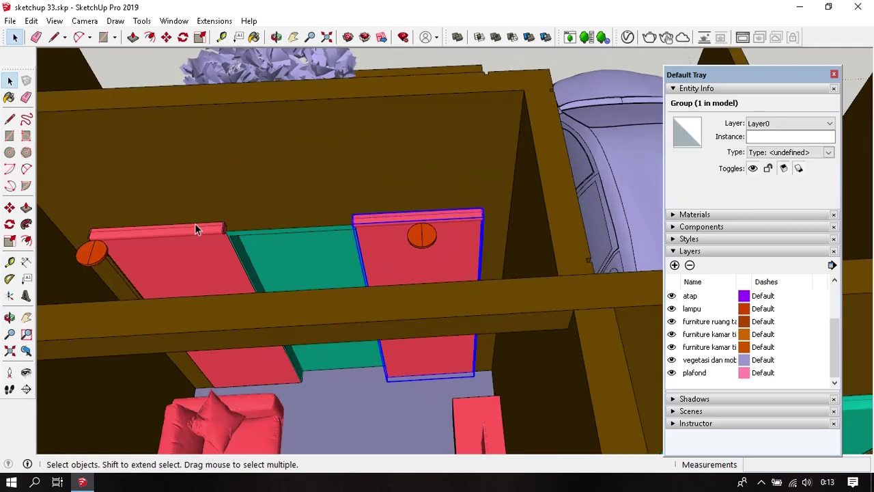
left_click(194, 226, "shift")
left_click(786, 124)
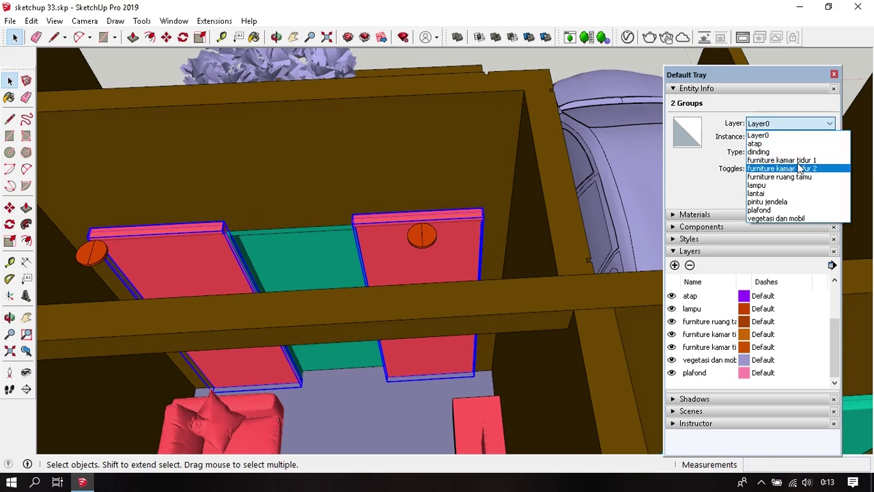
left_click(811, 203)
scroll(391, 322, "down", 3)
Assign the planter bed under the tree to vegetasi dan mobil.
mouse_move(391, 323)
middle_mouse_down()
mouse_move(371, 300)
mouse_move(206, 287)
mouse_move(456, 364)
middle_mouse_up()
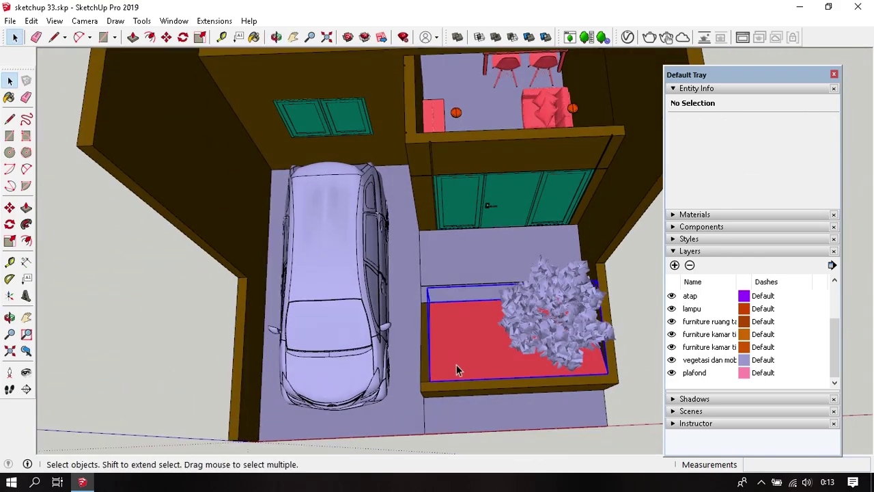
left_click(457, 364)
left_click(800, 124)
left_click(776, 218)
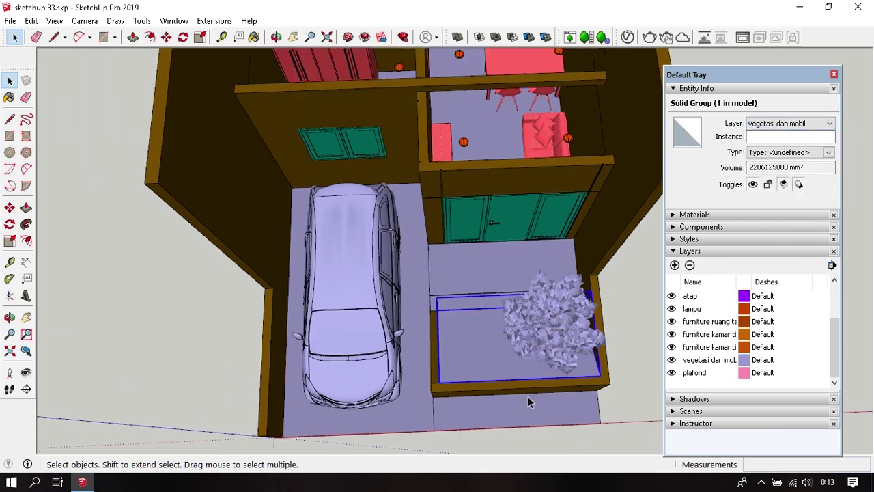
scroll(528, 396, "down", 3)
mouse_move(228, 358)
middle_mouse_down()
mouse_move(551, 329)
mouse_move(504, 342)
mouse_move(498, 294)
middle_mouse_up()
left_click(498, 295)
Select the sofa, small cabinet, dining table and dining chairs together.
left_click(403, 282, "shift")
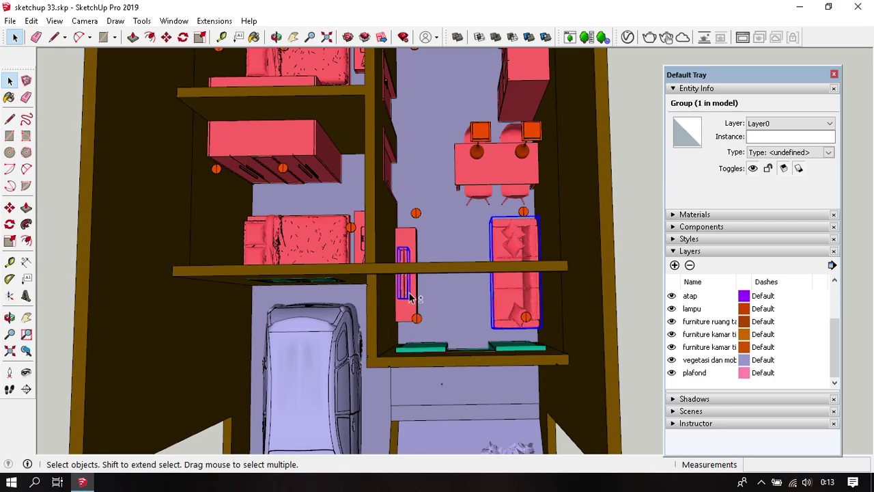
left_click(506, 170, "shift")
middle_click_drag(507, 168, 517, 166)
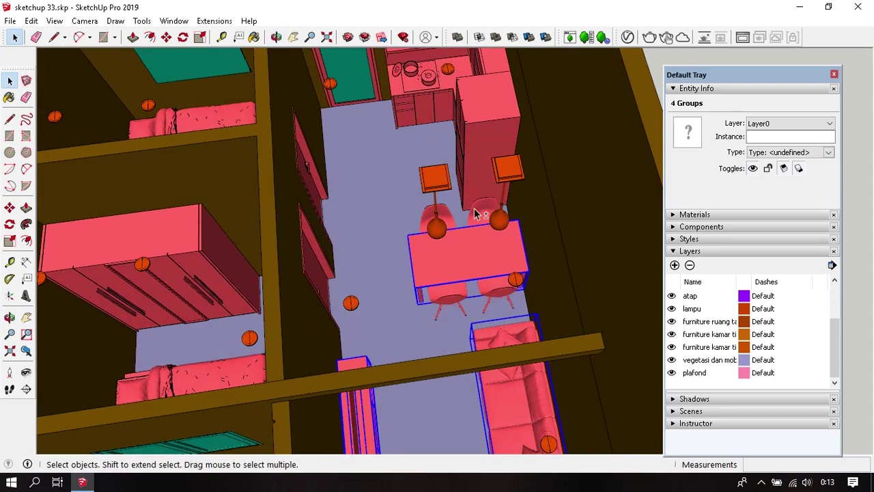
left_click(489, 211, "shift")
left_click(437, 219, "shift")
left_click(441, 299, "shift")
left_click(491, 294, "shift")
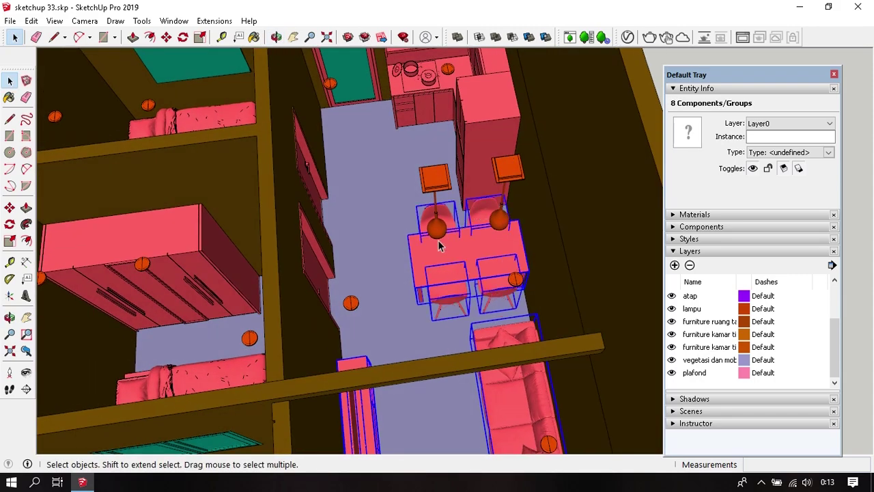
middle_click_drag(442, 246, 462, 222)
left_click(462, 222, "shift")
Add the kitchen cabinets, stove and sink, and assign everything to furniture ruang tamu.
left_click(429, 195, "shift")
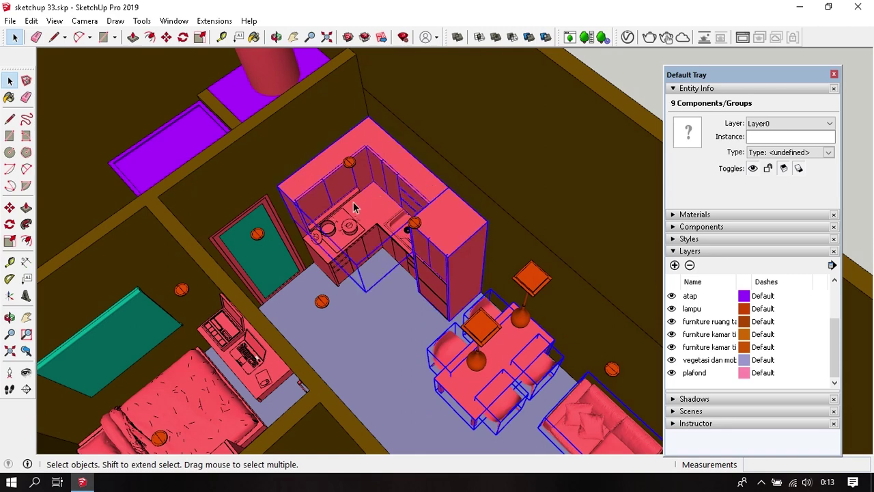
scroll(416, 218, "up", 3)
left_click(351, 244, "shift")
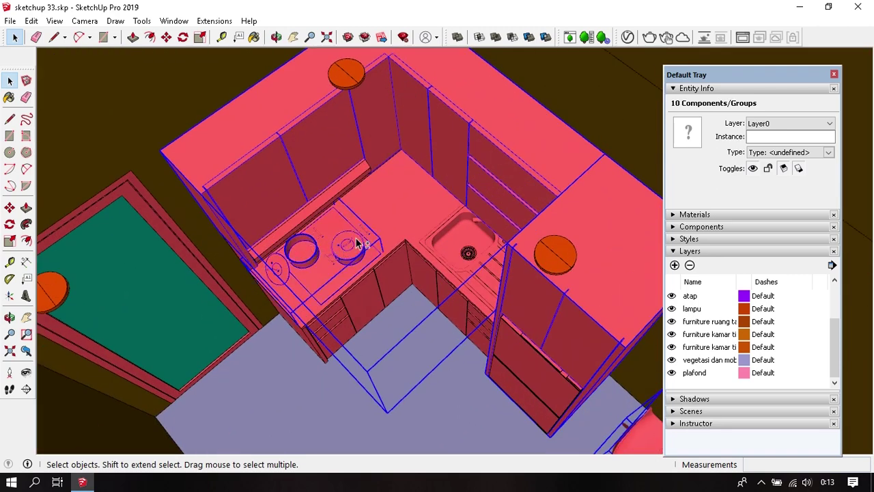
left_click(459, 247, "shift")
left_click(829, 123)
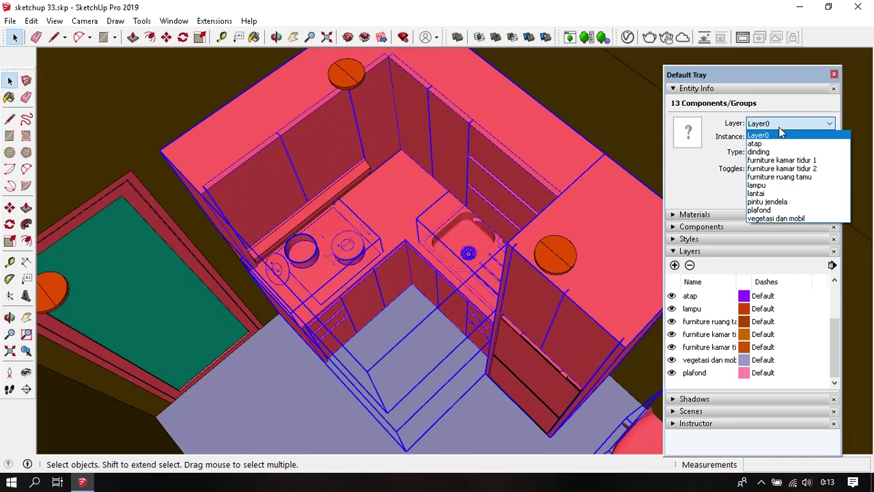
left_click(830, 177)
scroll(444, 259, "down", 3)
mouse_move(410, 233)
middle_mouse_down()
mouse_move(419, 266)
mouse_move(324, 155)
middle_mouse_up()
scroll(420, 266, "up", 3)
left_click(410, 292)
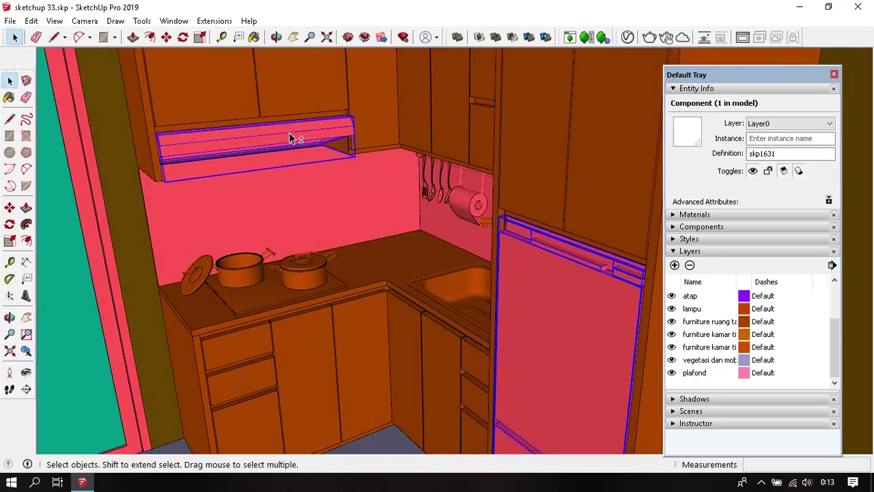
Assign the fridge, hood, utensil rack and backsplash to furniture ruang tamu.
left_click(780, 123)
left_click(802, 178)
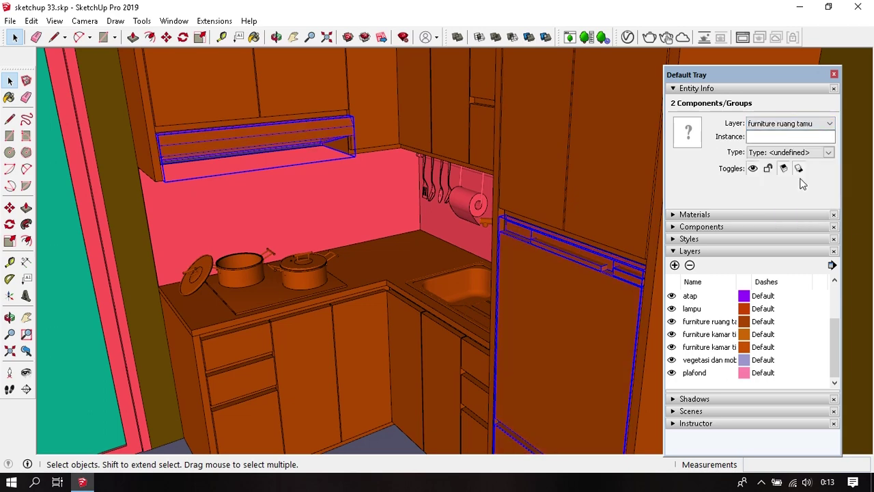
left_click(455, 207)
left_click(348, 208, "shift")
left_click(792, 124)
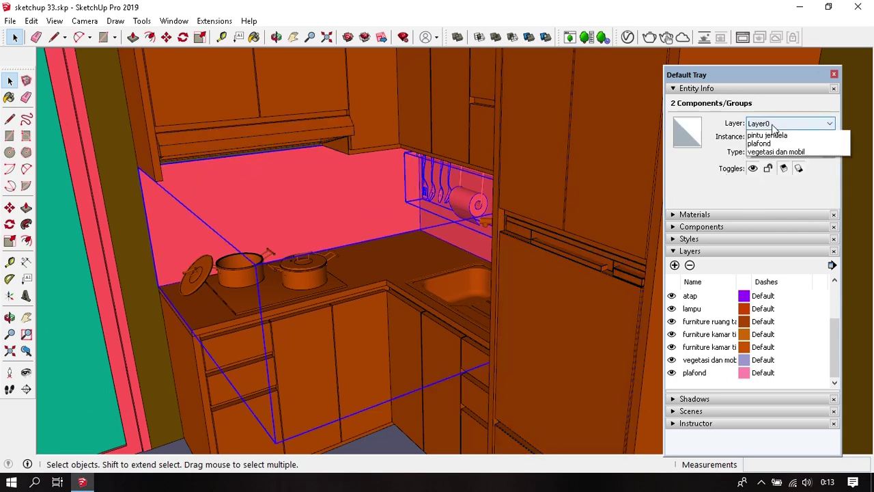
left_click(813, 179)
Move the pink door frame and the teal kitchen door onto pintu jendela.
middle_click_drag(453, 277, 439, 306)
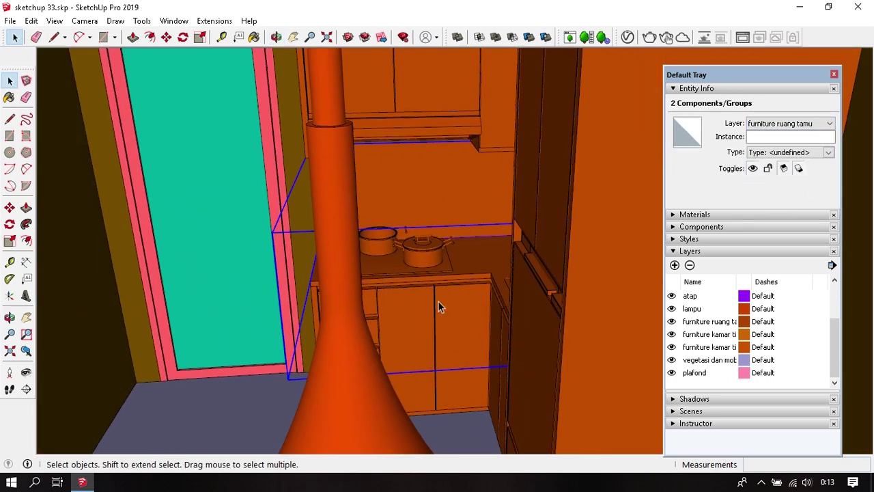
left_click(277, 257)
left_click(777, 123)
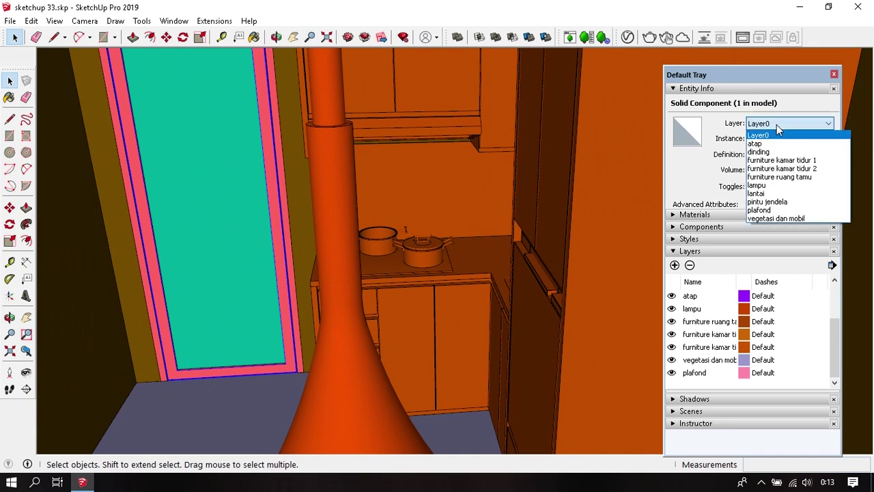
left_click(767, 202)
middle_click_drag(312, 275, 328, 312)
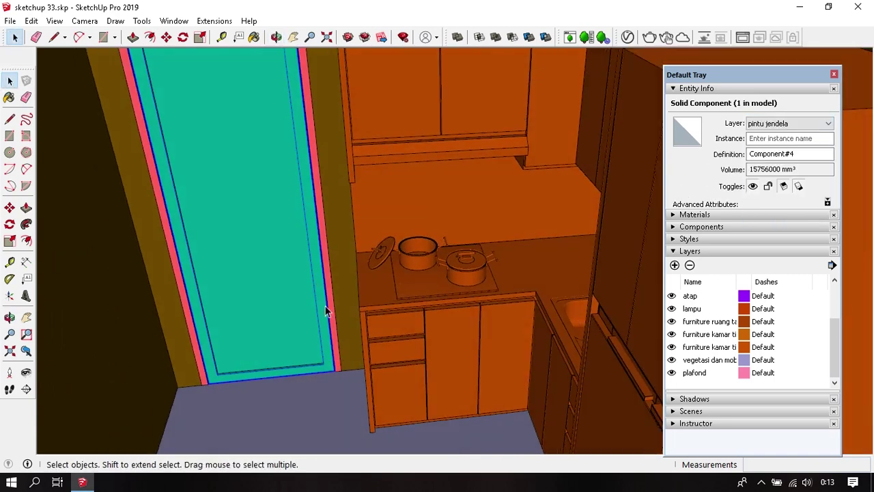
left_click(330, 295)
left_click(820, 125)
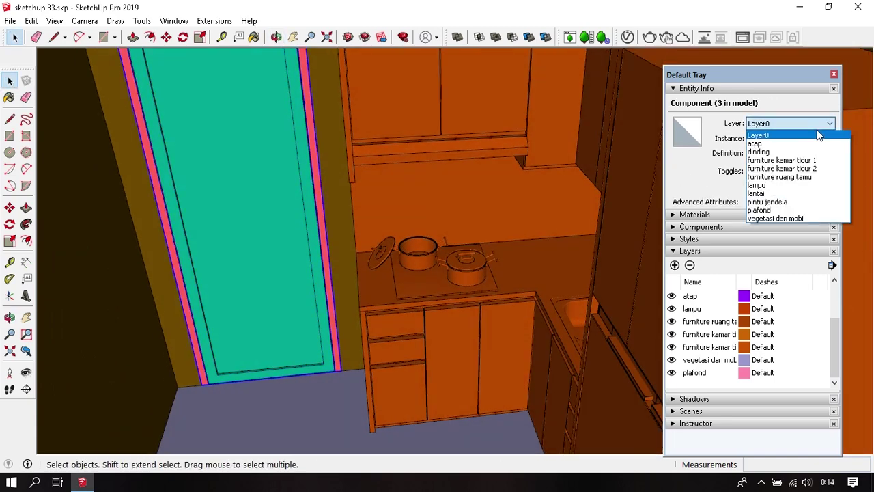
left_click(820, 201)
Move the two pink living-room doors onto pintu jendela.
mouse_move(490, 335)
middle_mouse_down()
mouse_move(449, 283)
mouse_move(273, 371)
mouse_move(283, 292)
middle_mouse_up()
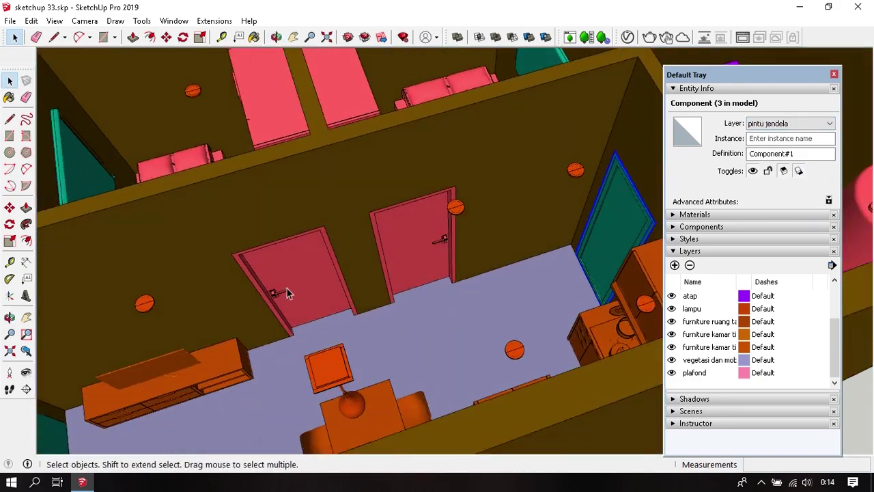
left_click(283, 293)
left_click(437, 253, "shift")
left_click(819, 124)
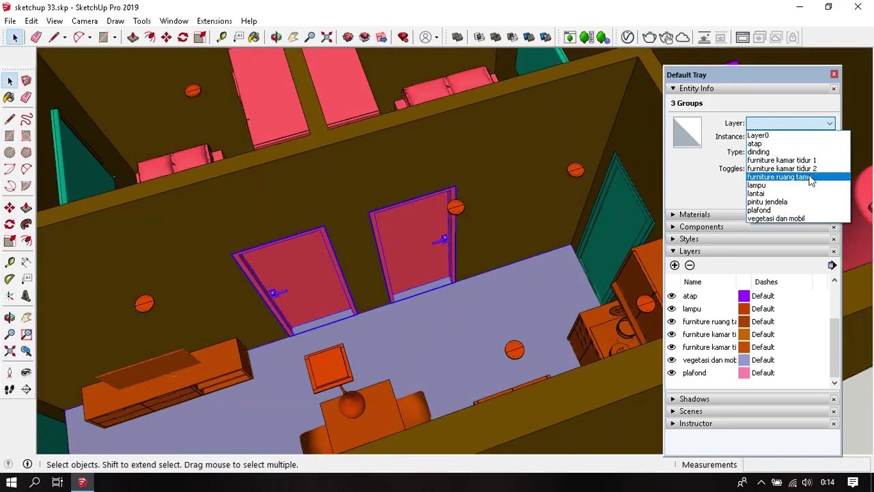
left_click(806, 205)
mouse_move(353, 344)
middle_mouse_down()
mouse_move(421, 351)
mouse_move(482, 278)
mouse_move(533, 283)
mouse_move(364, 264)
middle_mouse_up()
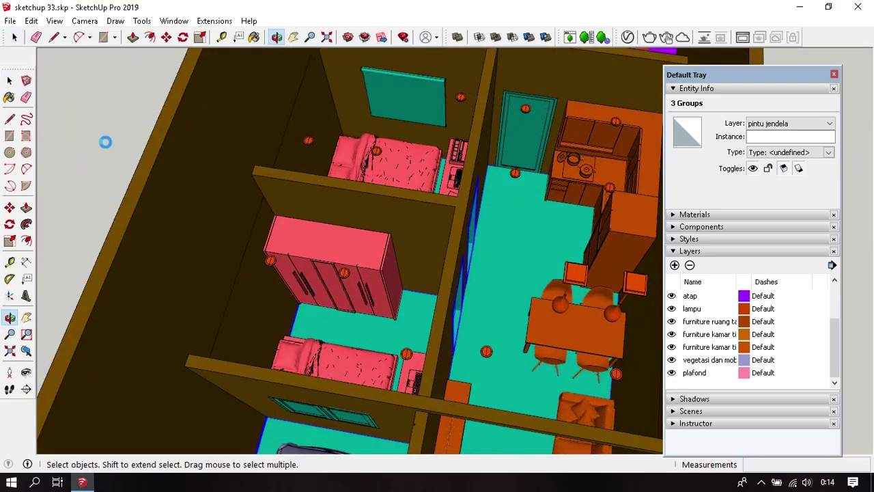
Put the first bedroom's wardrobe, bed, laptop and desk on furniture kamar tidur 1.
left_click(105, 142)
middle_click_drag(105, 142, 369, 247)
left_click(358, 303)
left_click(391, 405, "shift")
mouse_move(391, 404)
middle_mouse_down()
mouse_move(400, 390)
mouse_move(526, 321)
mouse_move(509, 280)
mouse_move(482, 262)
middle_mouse_up()
left_click(483, 263, "shift")
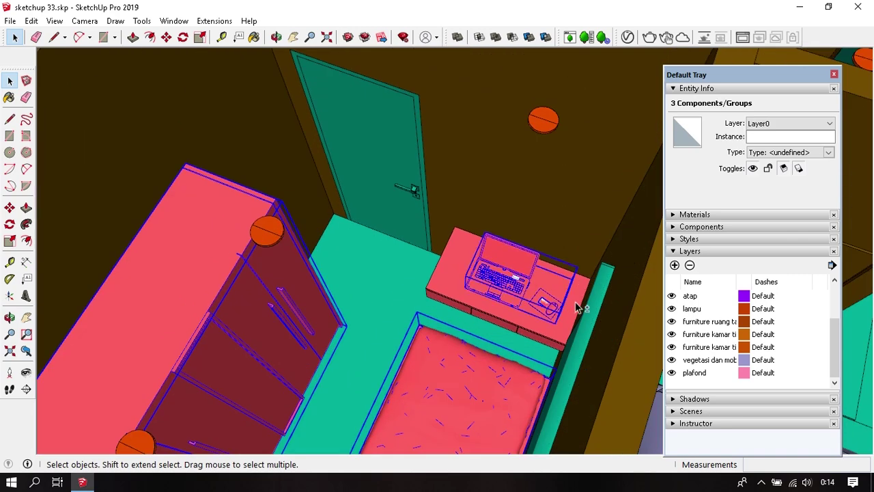
left_click(579, 306, "shift")
left_click(798, 128)
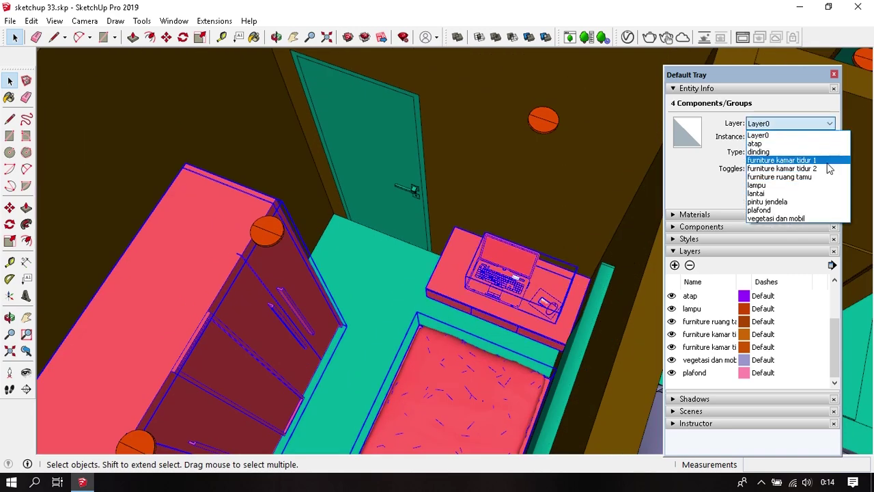
left_click(820, 160)
Put the second bedroom's wardrobe, bed, desk and laptop on furniture kamar tidur 2.
middle_click_drag(586, 321, 474, 371)
scroll(474, 371, "up", 3)
left_click(474, 371)
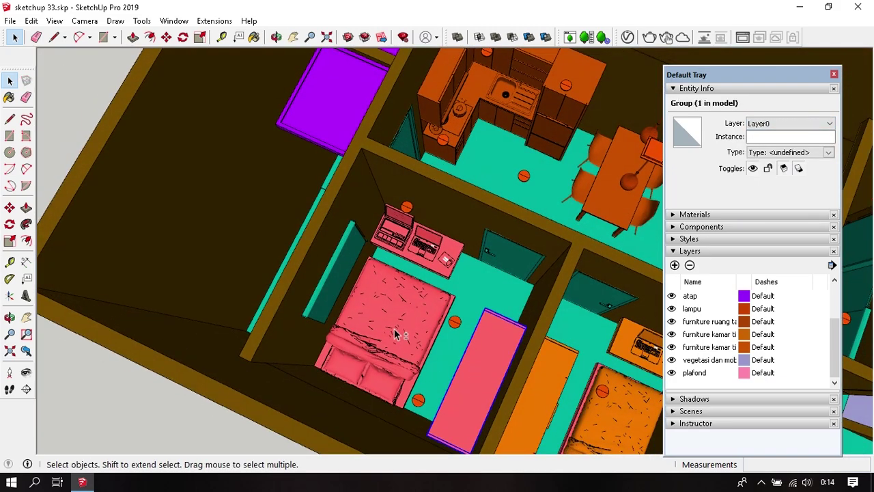
left_click(393, 328, "shift")
left_click(444, 254, "shift")
left_click(409, 239, "shift")
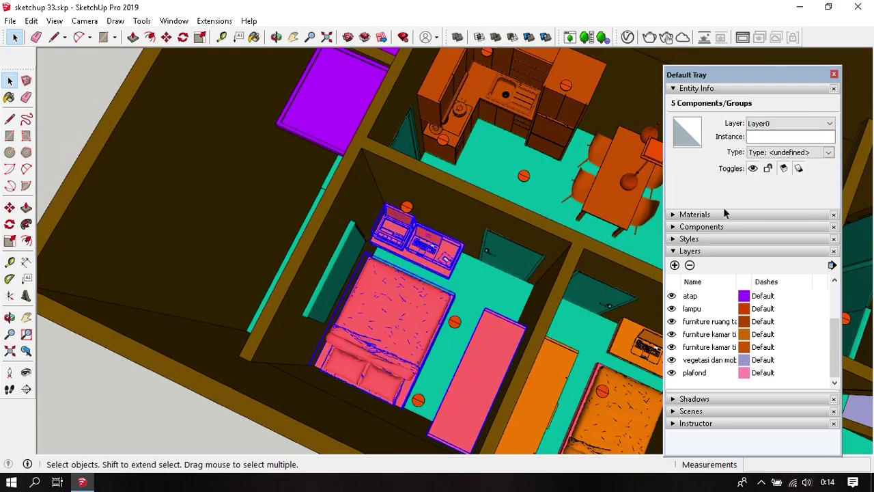
left_click(789, 123)
left_click(786, 169)
middle_click_drag(478, 307, 240, 271)
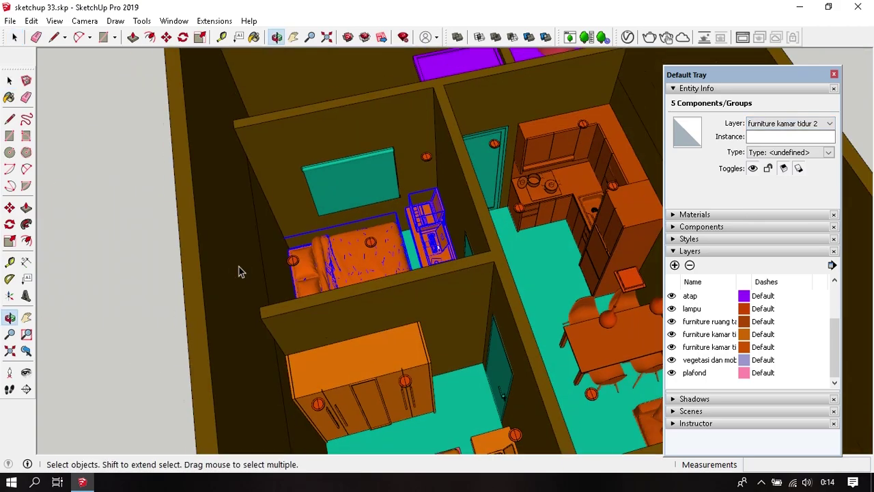
scroll(239, 271, "down", 5)
mouse_move(342, 285)
middle_mouse_down()
mouse_move(569, 324)
mouse_move(426, 281)
mouse_move(476, 253)
mouse_move(522, 289)
middle_mouse_up()
scroll(497, 278, "down", 2)
scroll(496, 287, "up", 3)
scroll(497, 287, "up", 3)
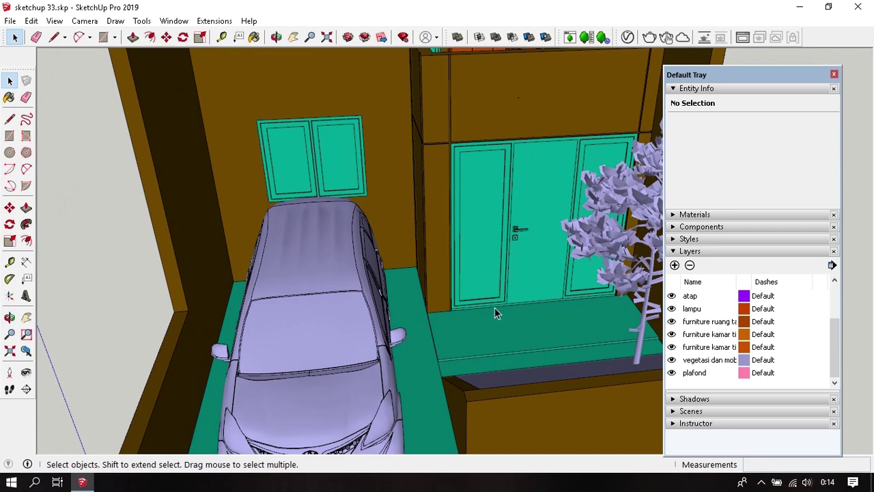
scroll(792, 345, "up", 2)
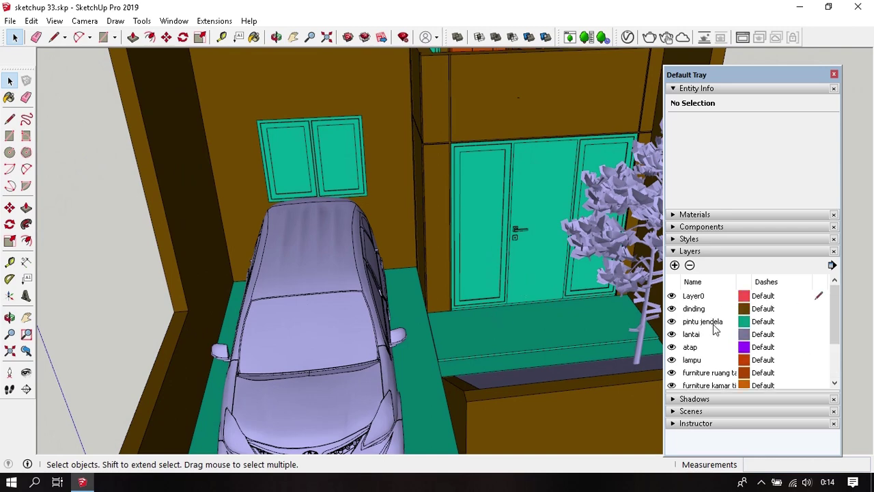
left_click(746, 311)
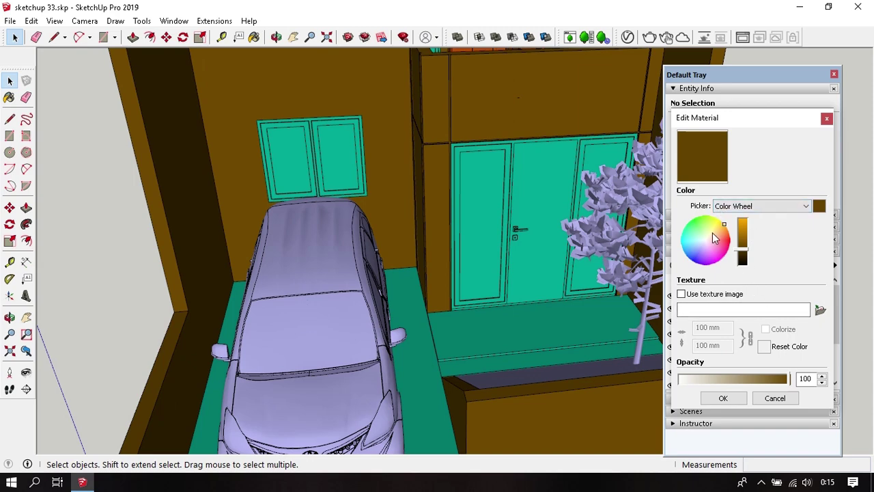
left_click(738, 207)
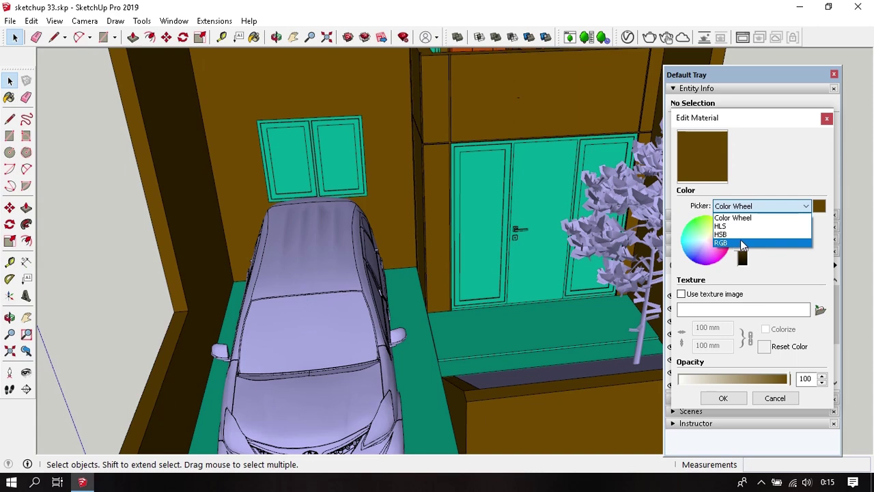
left_click(780, 265)
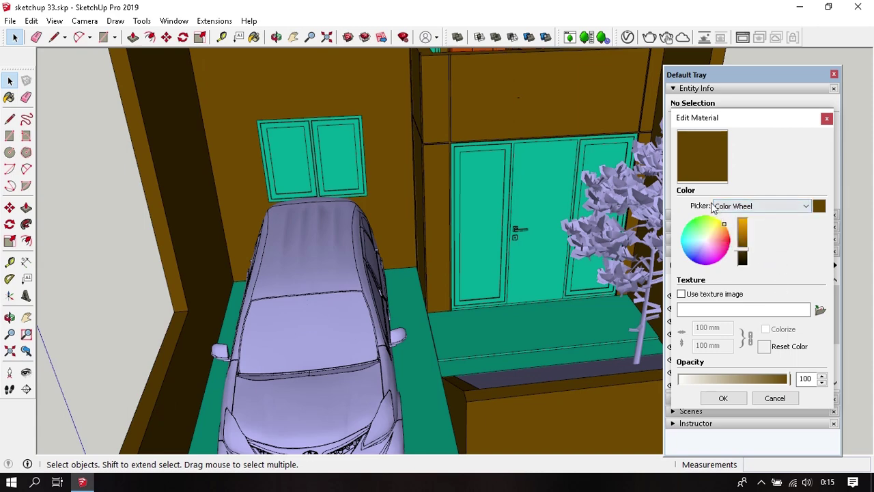
left_click(826, 118)
scroll(783, 328, "down", 2)
scroll(783, 328, "up", 2)
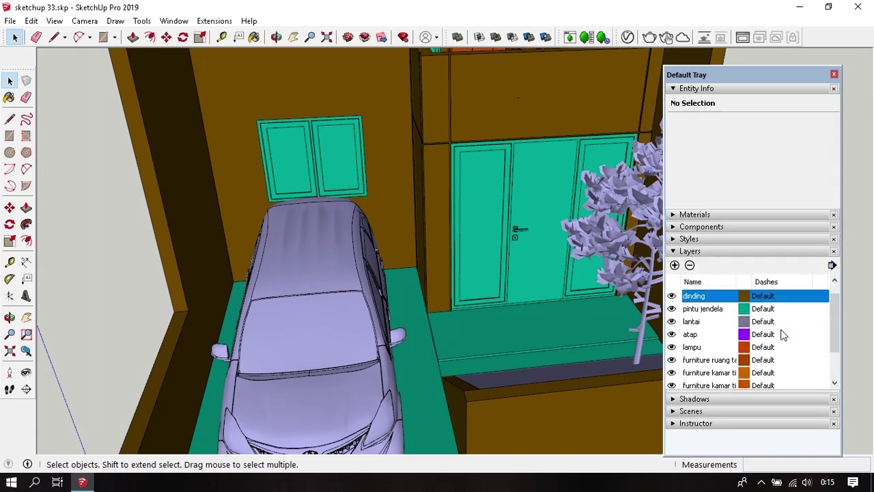
scroll(496, 332, "up", 1)
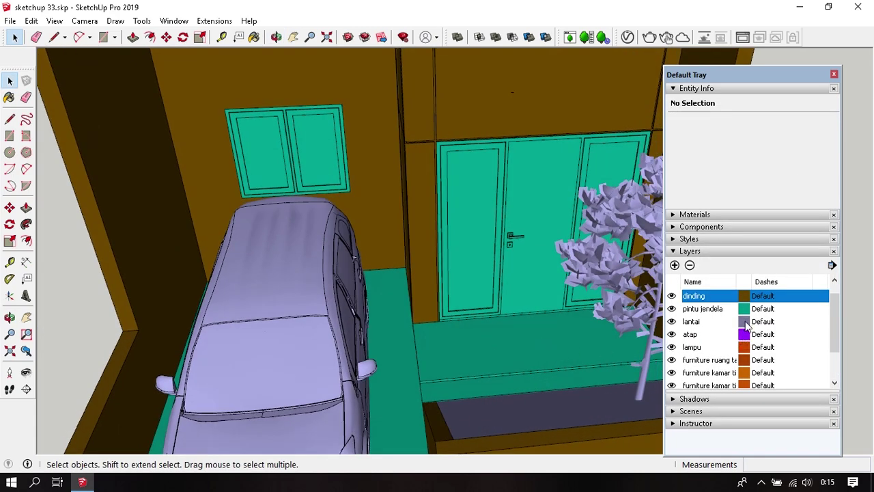
Put the garage floor on the lantai layer and check the corridor floor's layer.
middle_click_drag(560, 304, 461, 312)
left_click(465, 311)
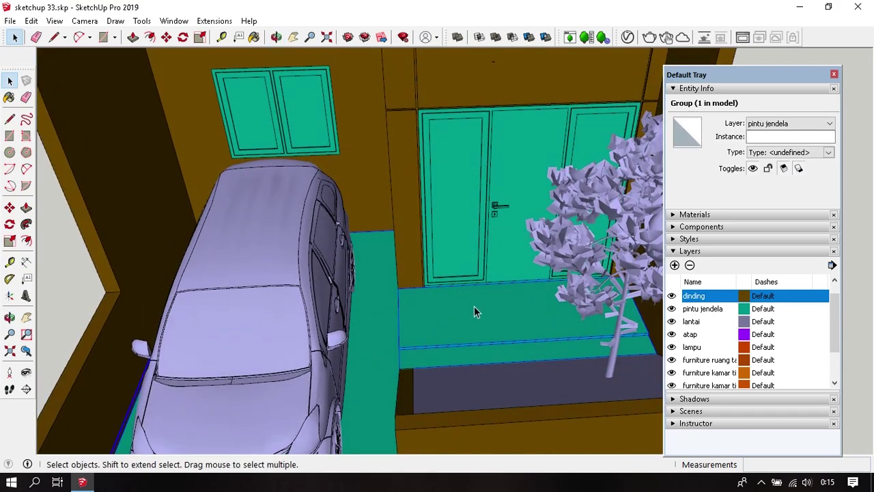
mouse_move(449, 279)
middle_mouse_down()
mouse_move(478, 205)
mouse_move(437, 302)
mouse_move(445, 309)
mouse_move(464, 301)
middle_mouse_up()
left_click(805, 127)
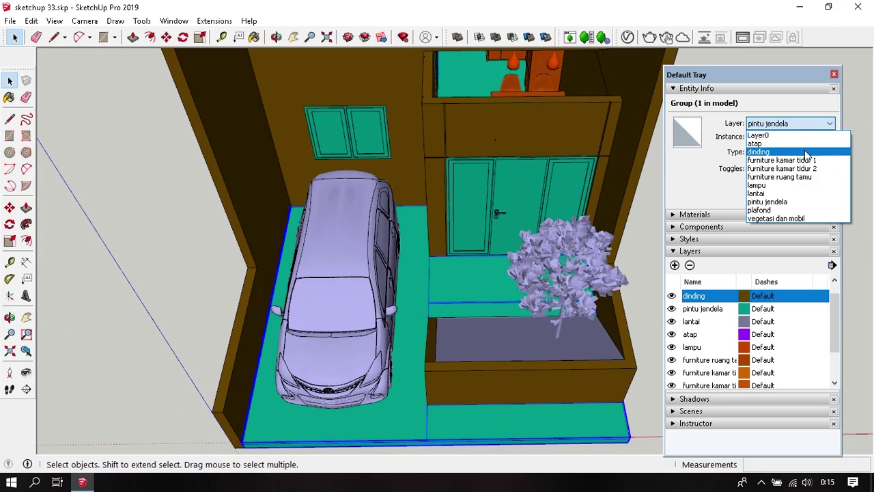
left_click(756, 193)
mouse_move(409, 286)
middle_mouse_down()
mouse_move(516, 309)
mouse_move(498, 238)
mouse_move(472, 260)
mouse_move(432, 235)
mouse_move(573, 346)
mouse_move(479, 328)
mouse_move(446, 333)
middle_mouse_up()
key("space")
scroll(573, 345, "up", 5)
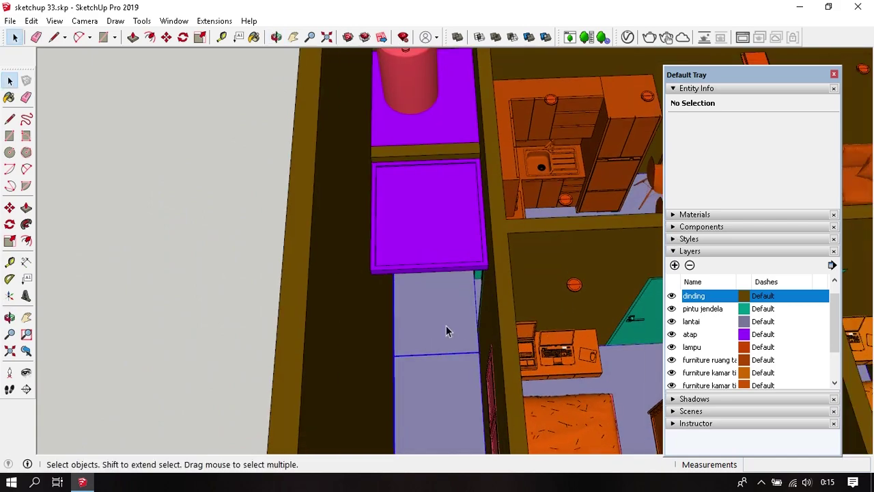
left_click(446, 327)
scroll(446, 326, "down", 5)
mouse_move(163, 263)
middle_mouse_down()
mouse_move(293, 303)
mouse_move(517, 214)
mouse_move(542, 307)
mouse_move(569, 248)
mouse_move(605, 293)
mouse_move(605, 241)
mouse_move(607, 277)
middle_mouse_up()
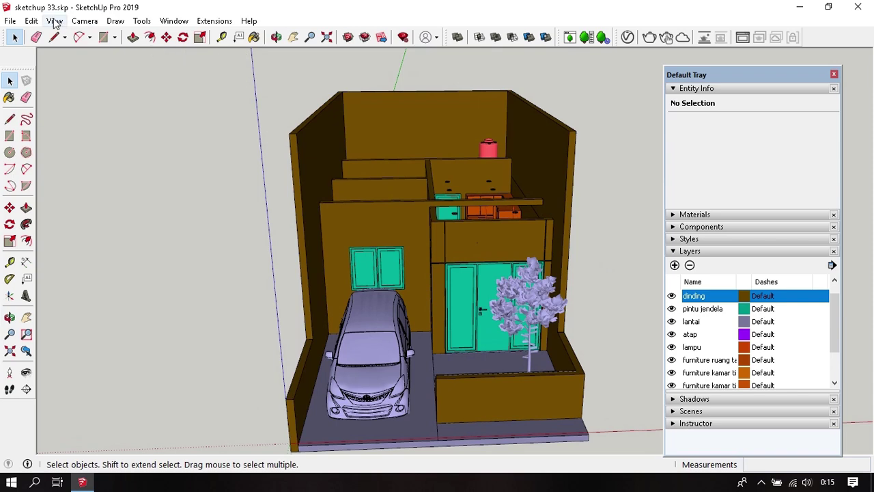
Unhide all geometry with Edit > Unhide > All and orbit around to inspect the roof.
left_click(32, 20)
mouse_move(55, 203)
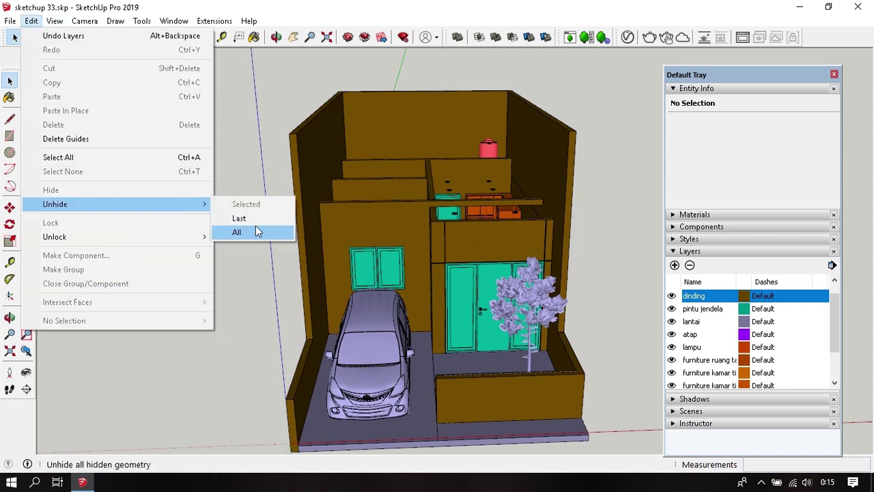
left_click(256, 233)
middle_click_drag(431, 278, 555, 222)
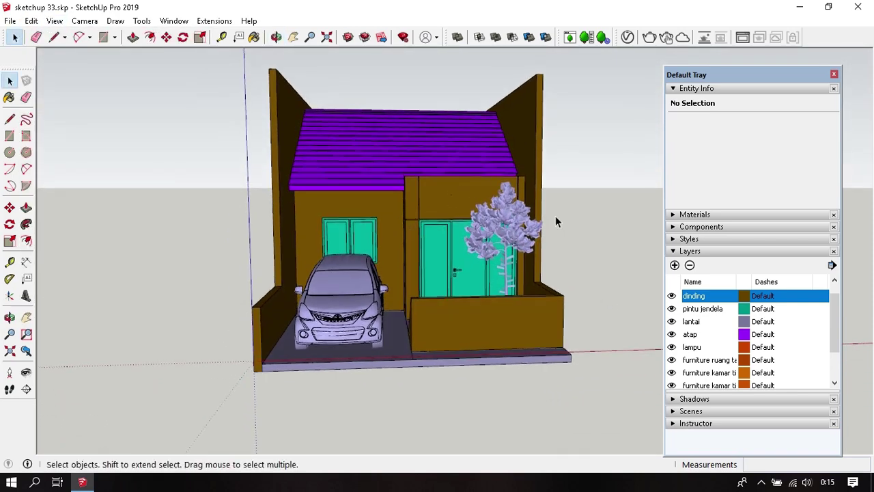
mouse_move(539, 269)
middle_mouse_down()
mouse_move(461, 303)
mouse_move(419, 287)
mouse_move(448, 290)
middle_mouse_up()
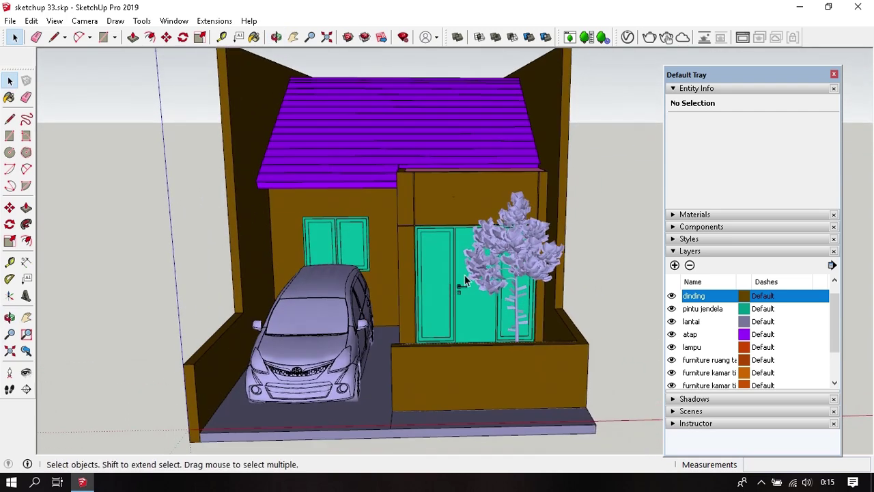
scroll(729, 316, "down", 2)
scroll(728, 357, "up", 3)
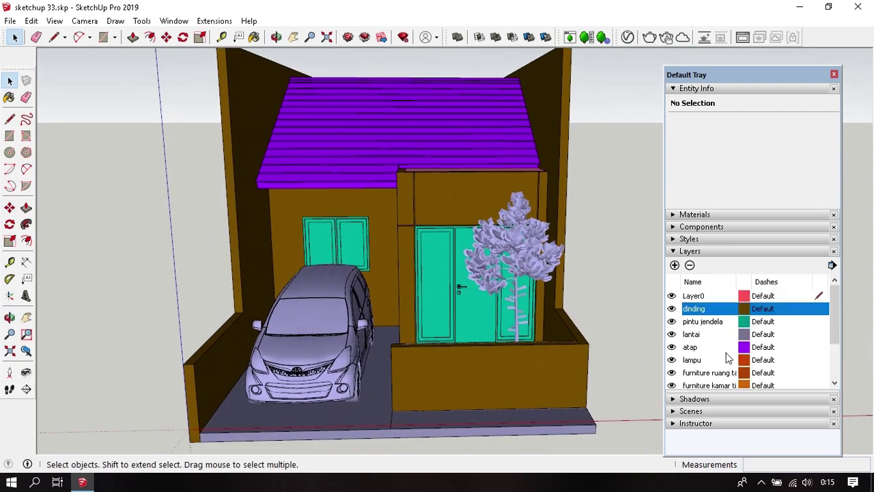
middle_click_drag(537, 338, 438, 270)
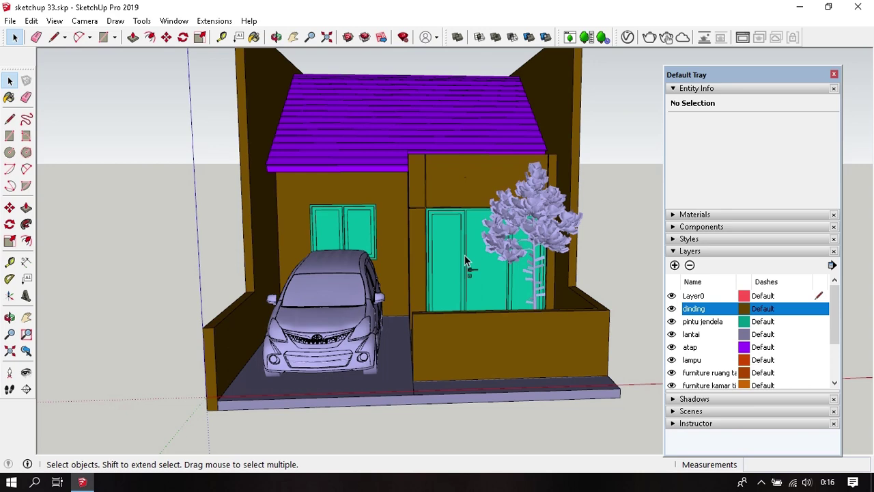
middle_click_drag(443, 221, 410, 267)
scroll(320, 229, "down", 2)
scroll(410, 196, "down", 2)
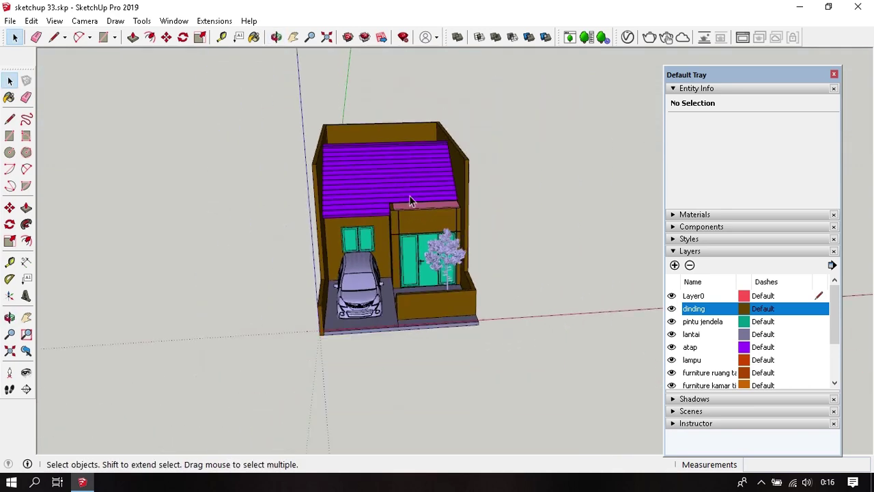
middle_click_drag(410, 196, 493, 331)
scroll(506, 333, "up", 4)
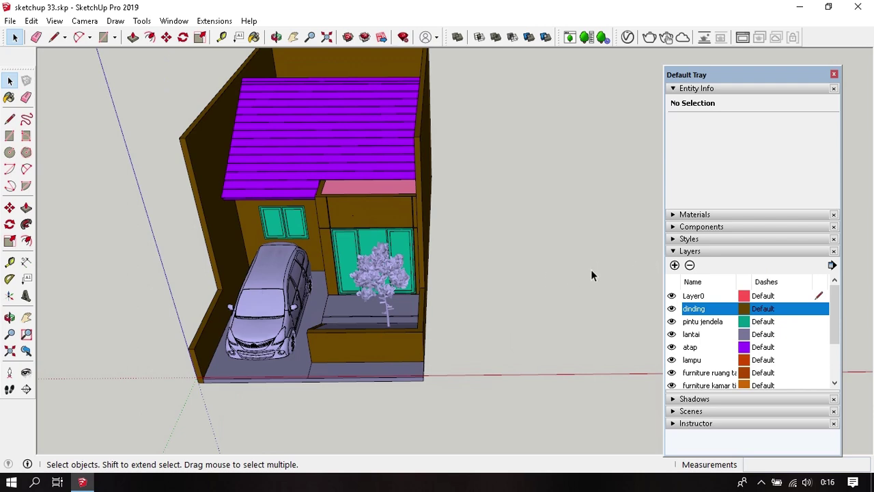
Turn off Color by layer in the Layers panel menu to show real materials.
left_click(832, 265)
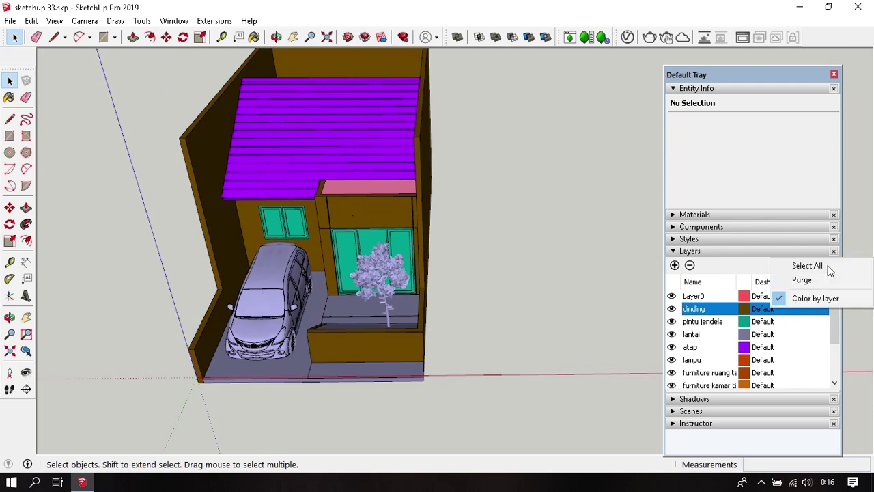
left_click(819, 298)
middle_click_drag(603, 307, 491, 331)
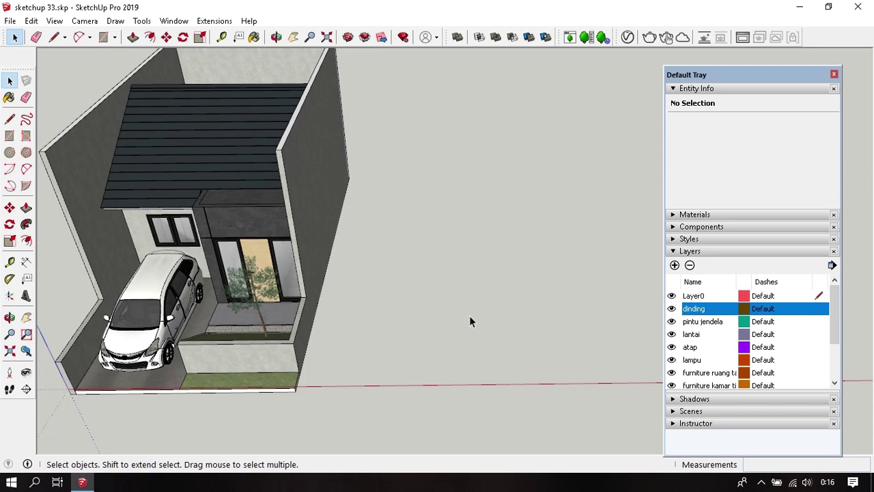
Abandon a false-start rectangle and make Layer0 the current layer.
key("r")
left_click(417, 350)
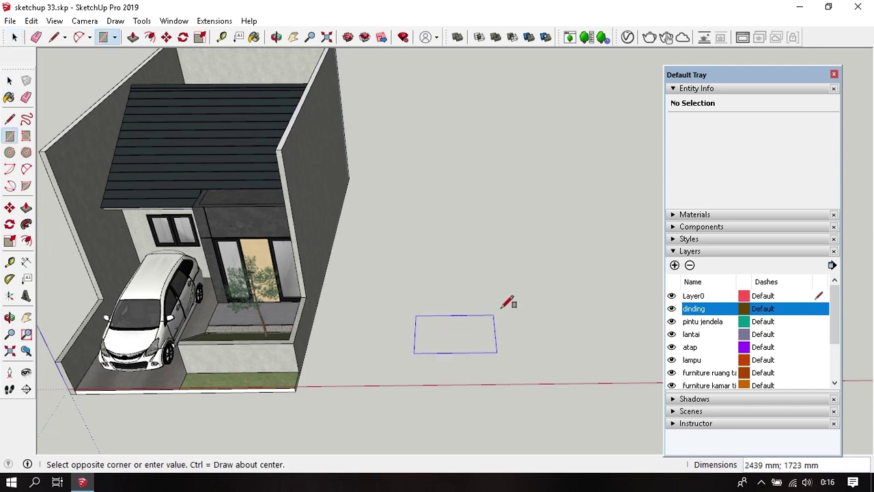
key("space")
key("r")
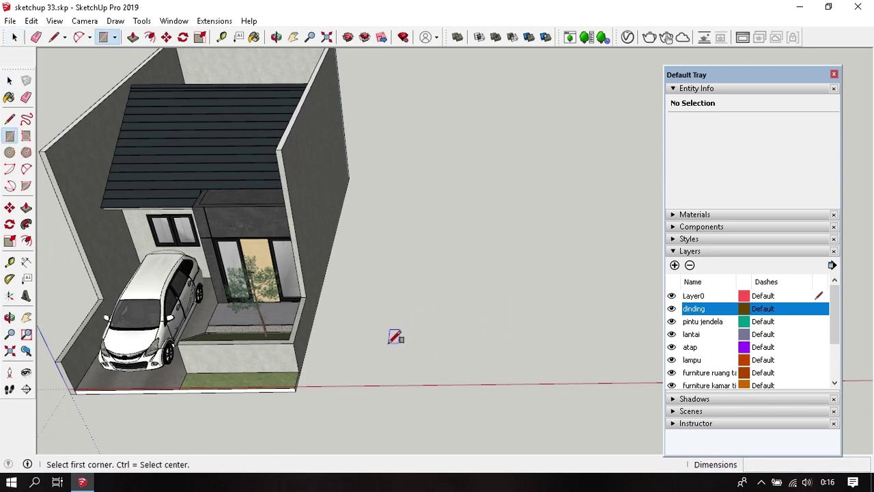
key("space")
left_click(695, 298)
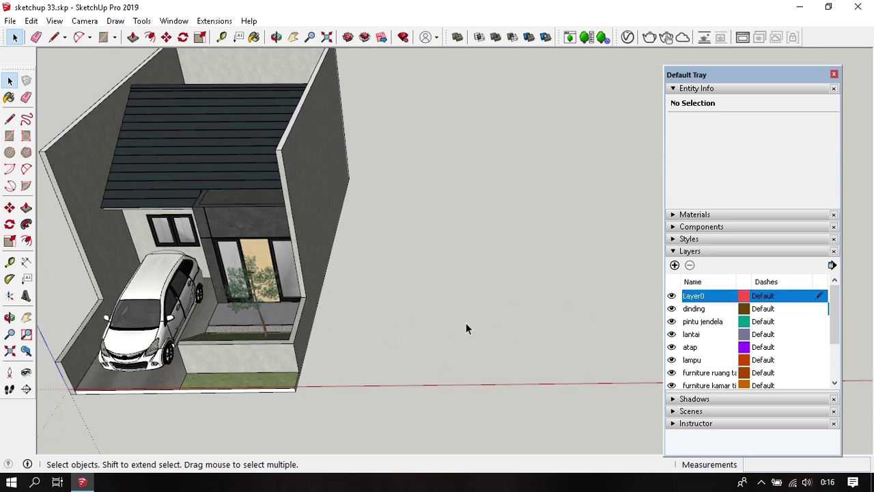
Draw a rectangle beside the house and Push/Pull it up into a box.
key("r")
left_click(395, 339)
left_click(540, 250)
key("space")
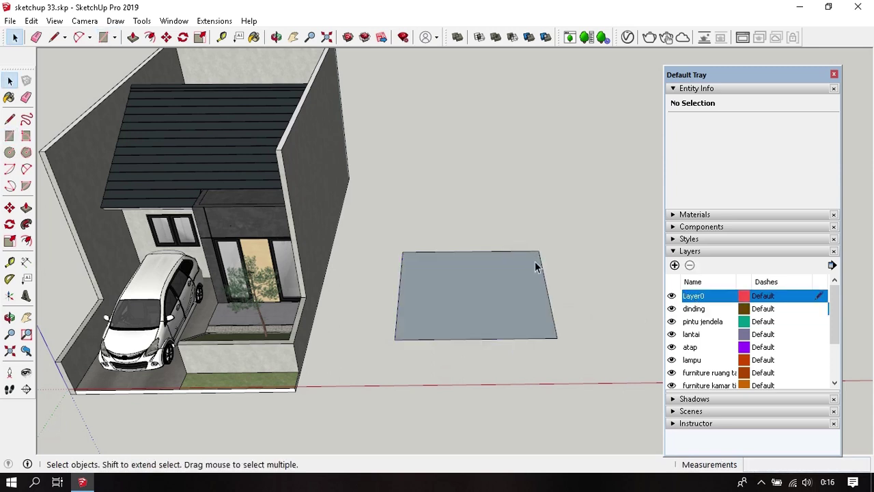
key("p")
left_click(502, 306)
left_click(470, 216)
key("space")
Make the first box a group and orbit around the scene.
triple_click(470, 213)
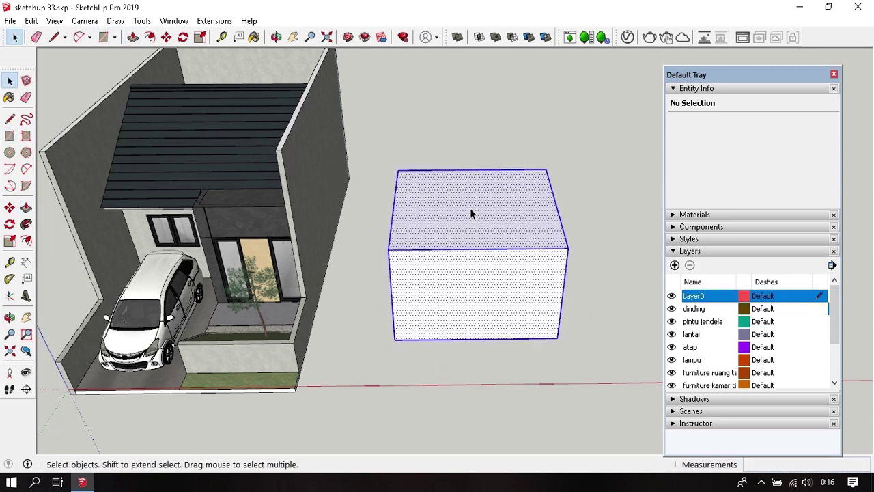
right_click(471, 209)
left_click(513, 319)
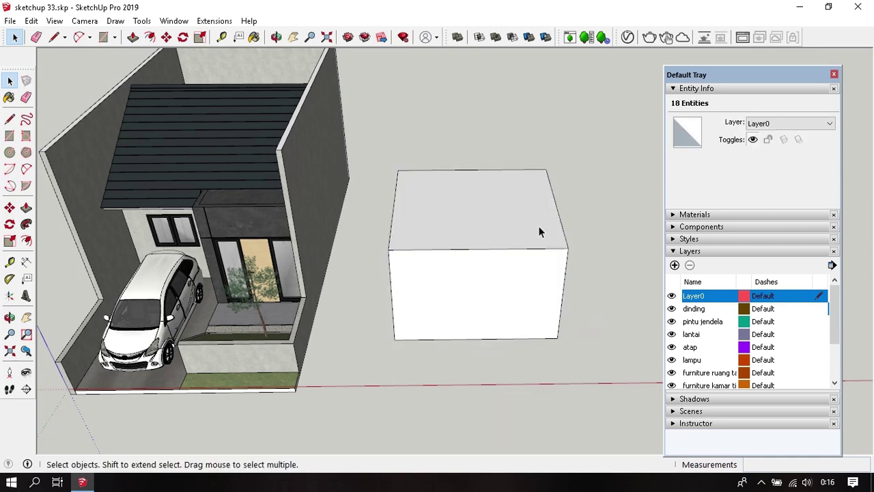
middle_click_drag(538, 230, 375, 256)
left_click(449, 295)
middle_click_drag(449, 294, 411, 337)
Draw a second box next to the first, matching its height.
key("r")
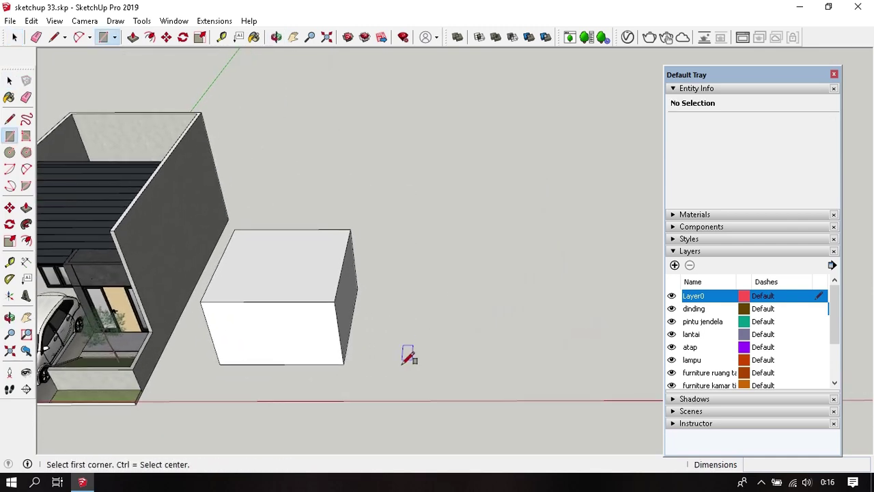
left_click(403, 362)
left_click(502, 282)
key("p")
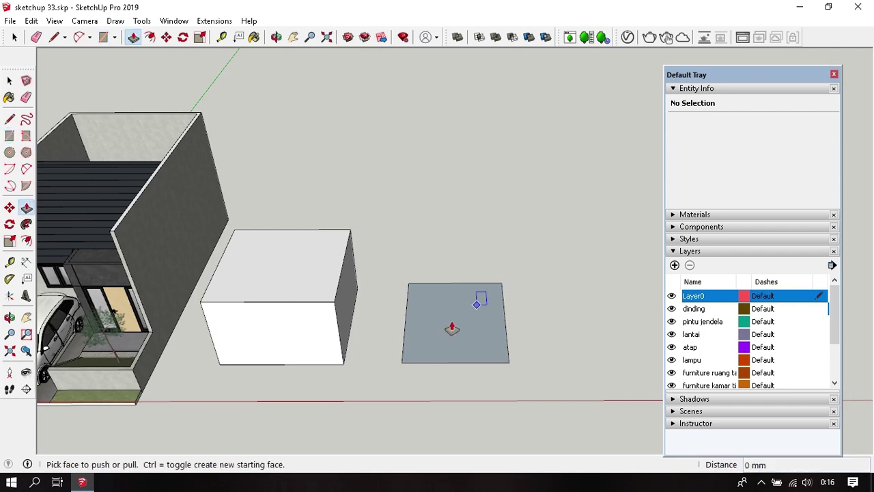
left_click(451, 327)
left_click(335, 303)
key("space")
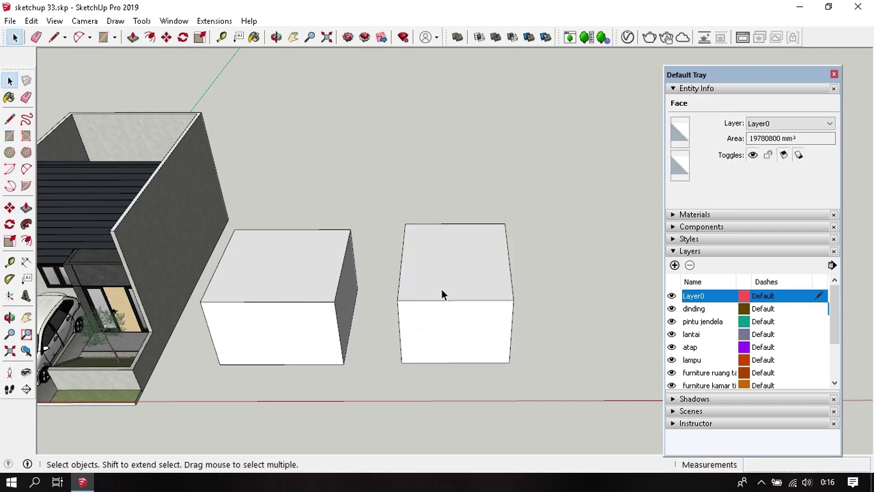
triple_click(444, 279)
Put the second box on the atap layer and turn Color by layer back on.
mouse_move(558, 324)
middle_mouse_down()
mouse_move(605, 289)
mouse_move(512, 303)
middle_mouse_up()
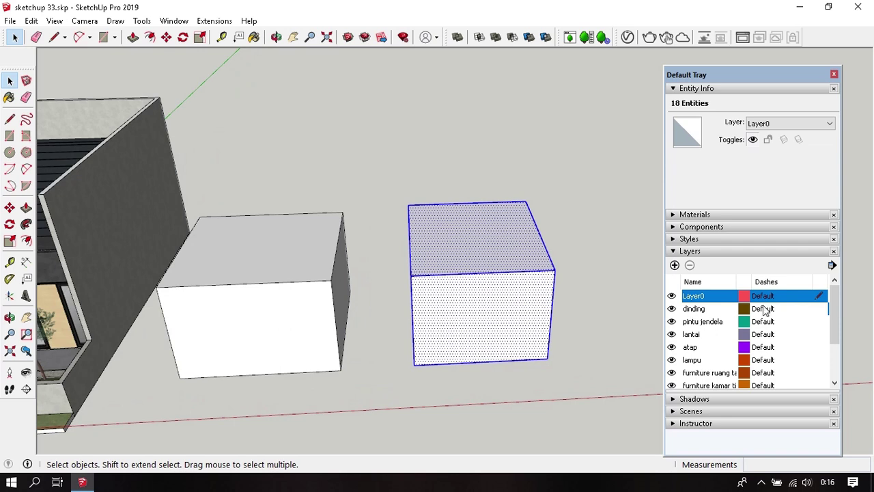
left_click(795, 123)
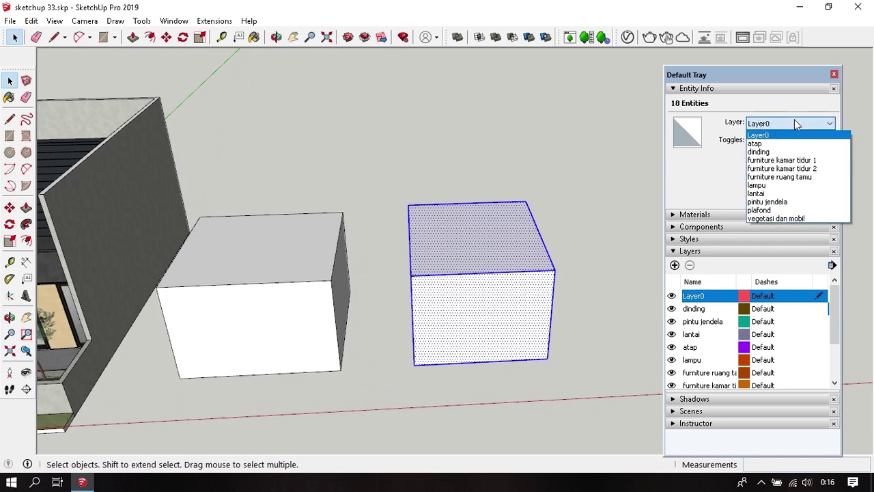
left_click(794, 141)
left_click(570, 270)
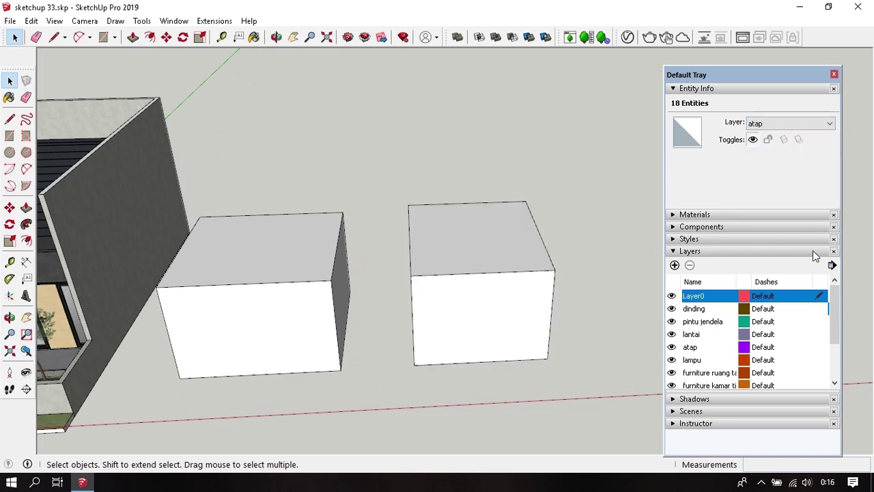
left_click(832, 265)
left_click(819, 298)
Select the whole purple atap box.
scroll(589, 228, "down", 1)
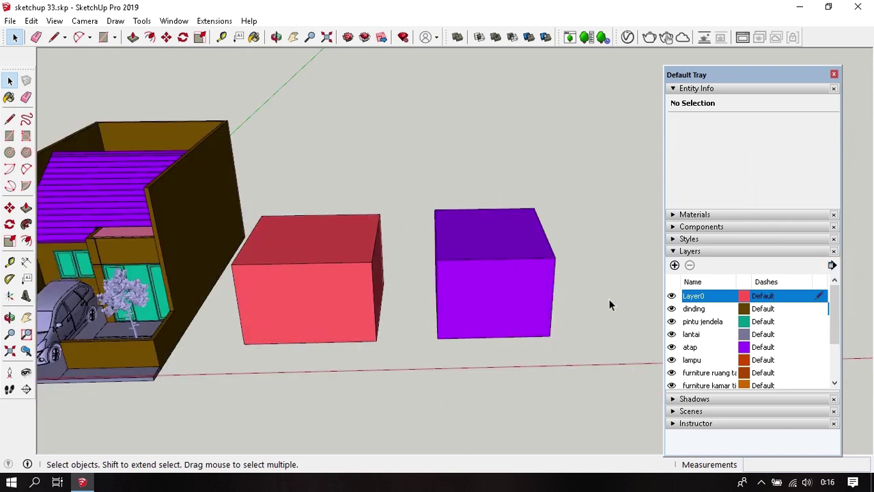
middle_click_drag(610, 305, 533, 308)
scroll(498, 254, "up", 2)
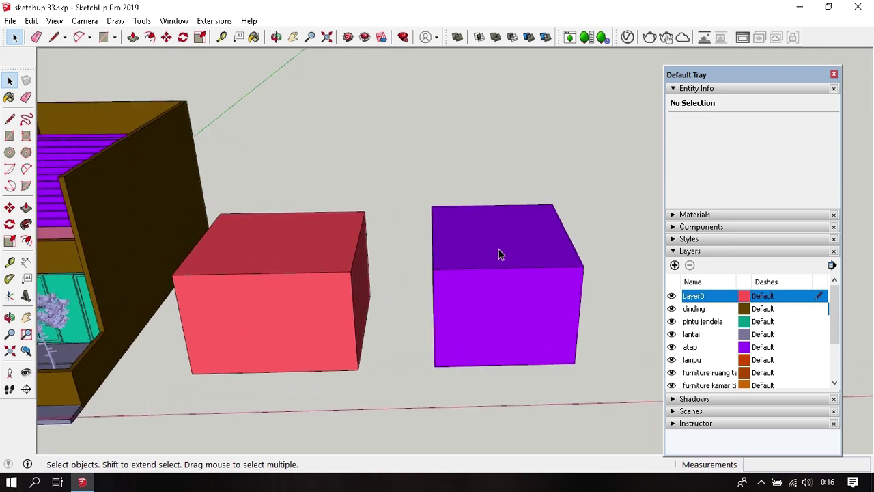
scroll(498, 254, "up", 2)
triple_click(499, 254)
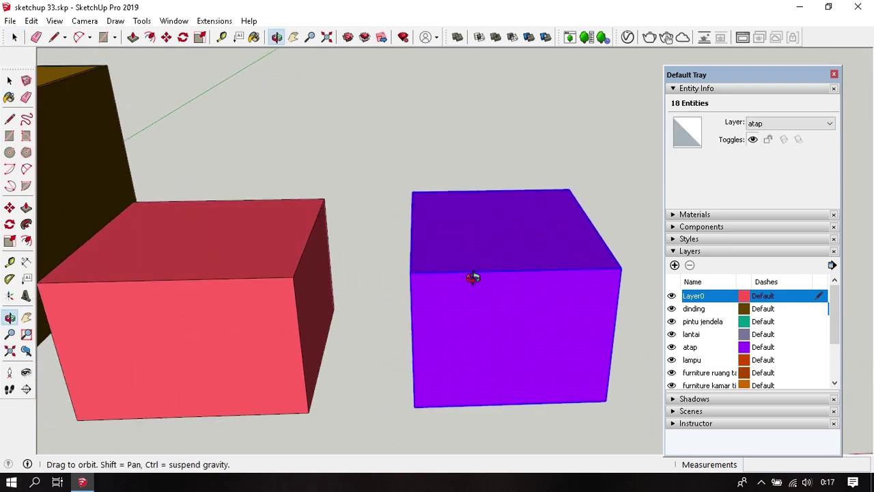
middle_click_drag(499, 254, 486, 290)
scroll(486, 289, "down", 1)
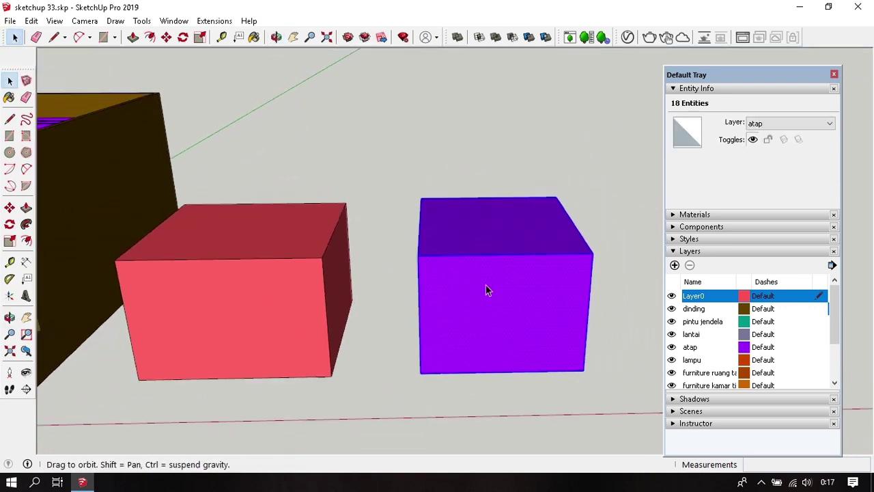
scroll(453, 345, "down", 2)
scroll(448, 342, "down", 2)
scroll(430, 328, "up", 3)
Copy the purple box alongside itself using Move with Ctrl.
key("m")
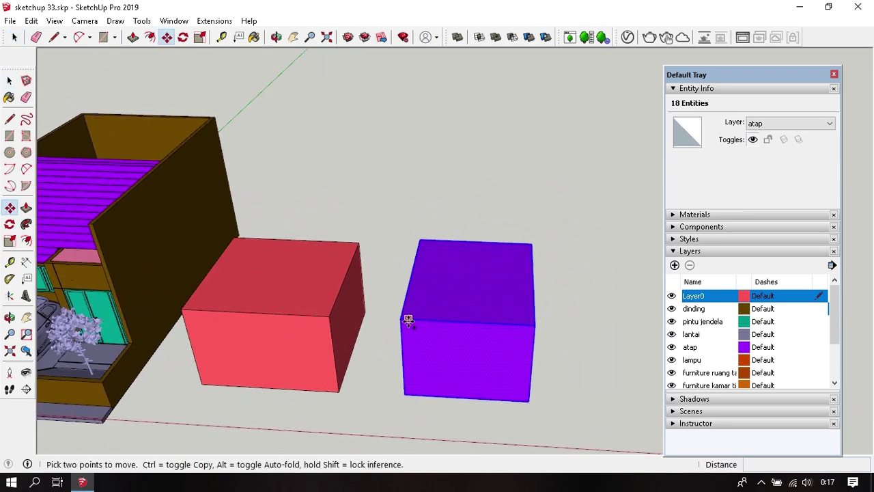
left_click(401, 319)
key("ctrl")
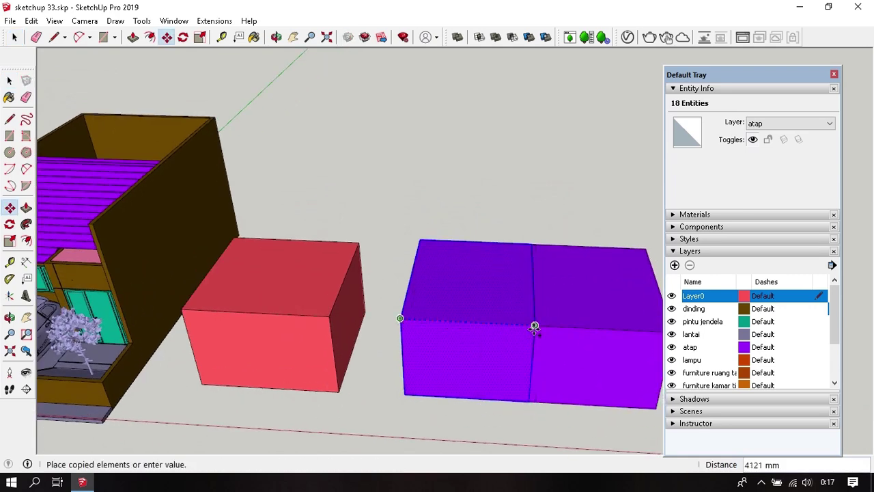
left_click(533, 326)
middle_click_drag(571, 319, 501, 308)
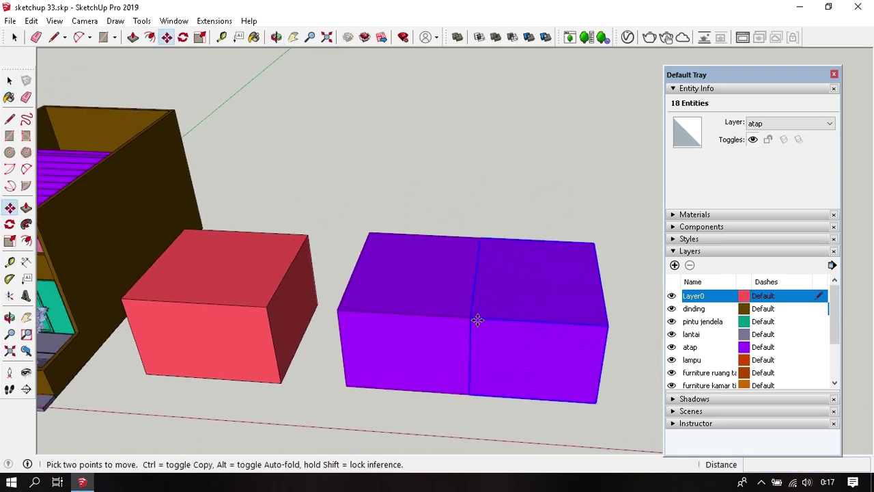
left_click(476, 318)
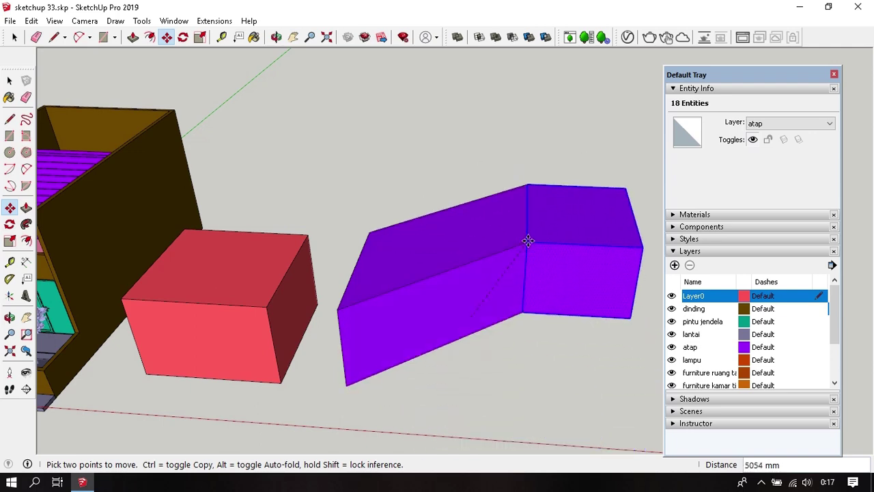
key("Escape")
Delete the selected purple boxes.
key("space")
mouse_move(498, 242)
middle_mouse_down()
mouse_move(529, 209)
mouse_move(533, 217)
mouse_move(511, 244)
middle_mouse_up()
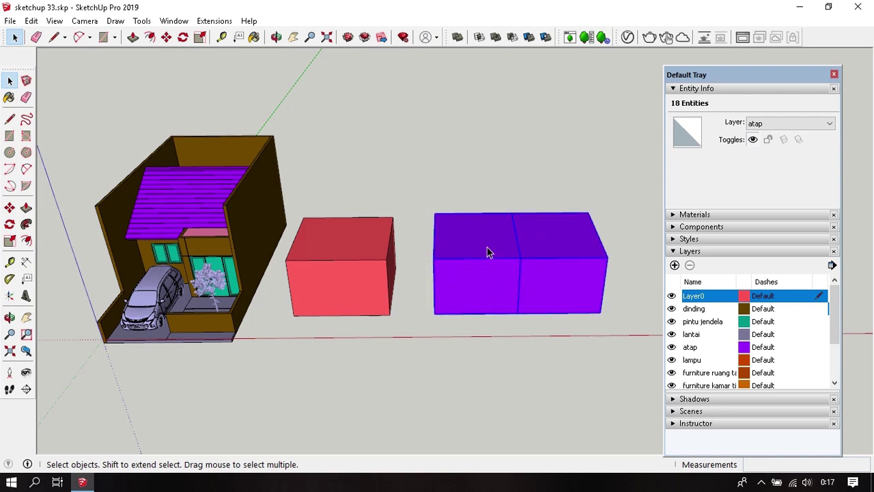
key("Delete")
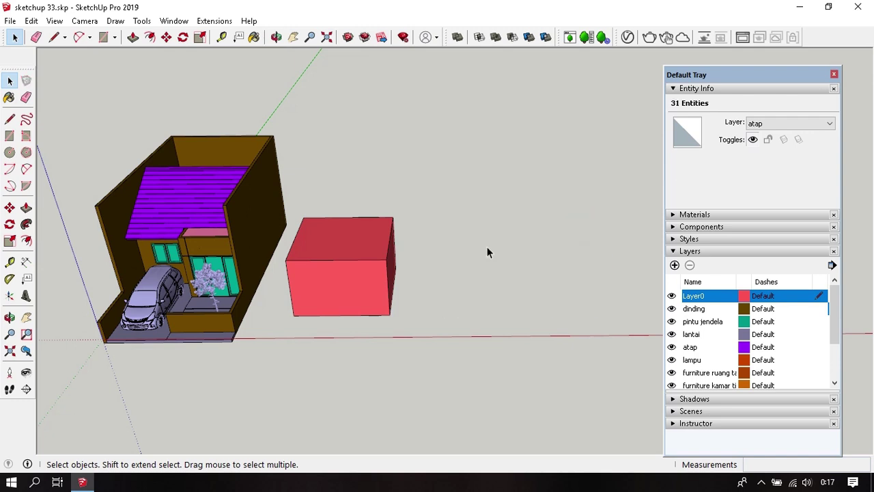
Delete the red Layer0 box and make dinding the current layer.
left_click(343, 260)
key("Delete")
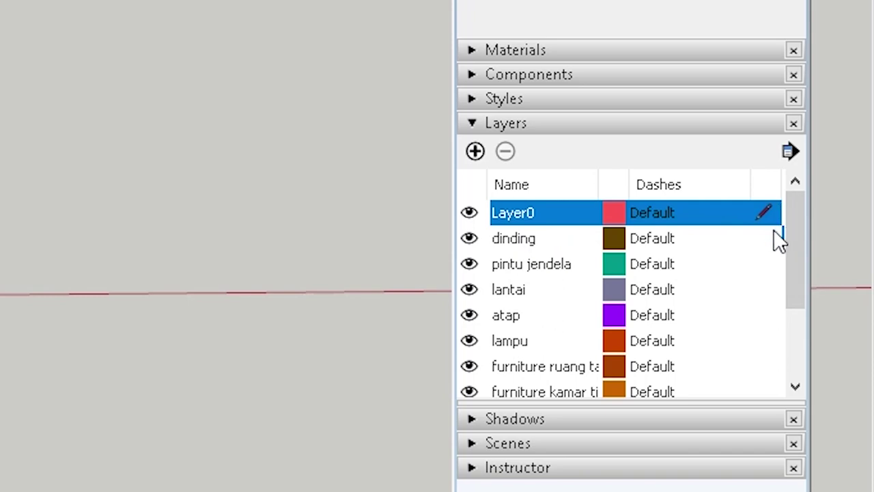
left_click(778, 239)
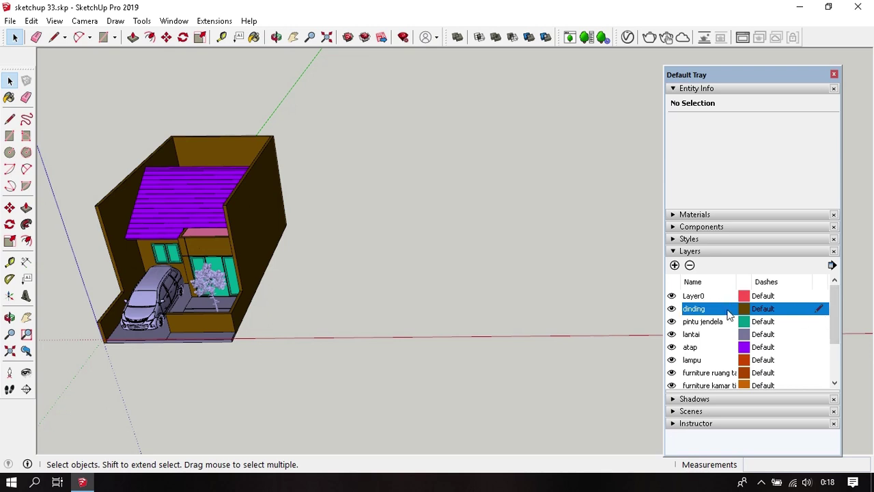
Draw a rectangle beside the house and pull it up into a tall wall box.
key("r")
left_click(339, 319)
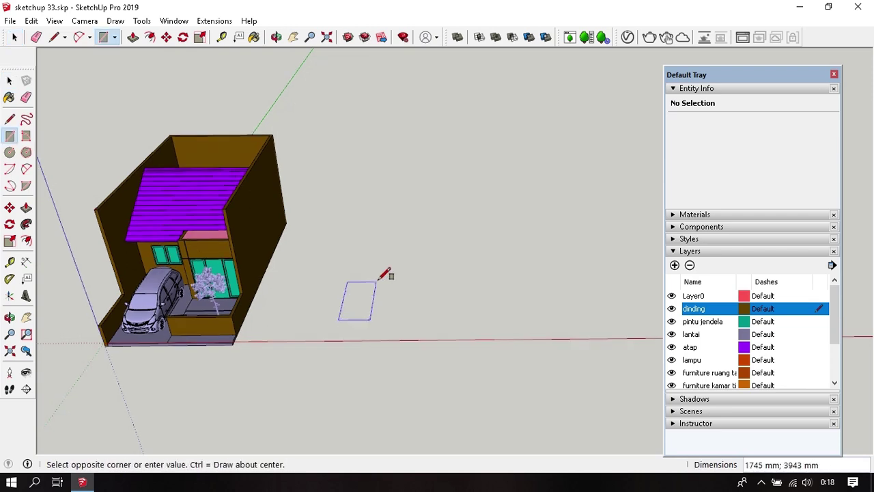
left_click(389, 224)
left_click(383, 260)
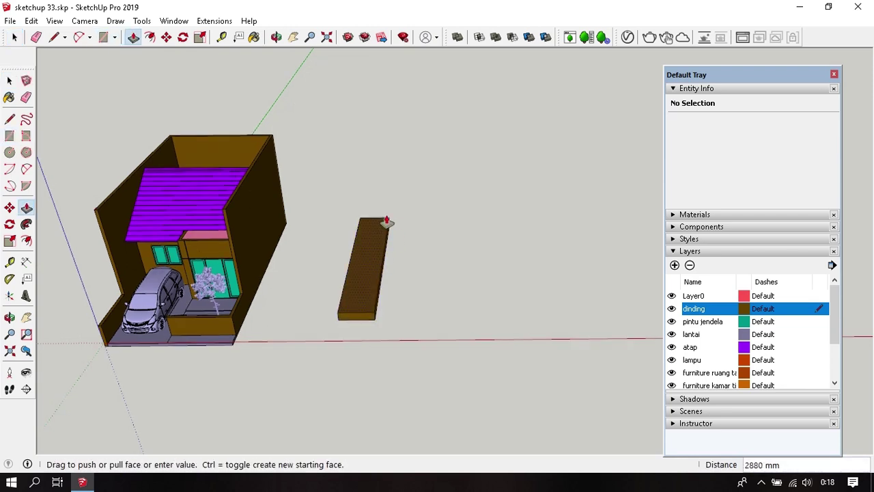
left_click(380, 160)
key("space")
middle_click_drag(380, 223, 363, 239)
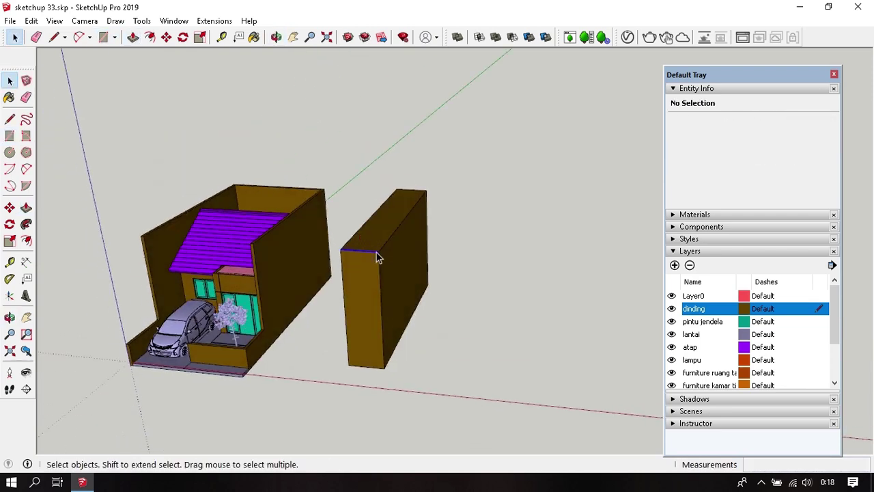
Make the wall box a group.
triple_click(378, 256)
right_click(377, 264)
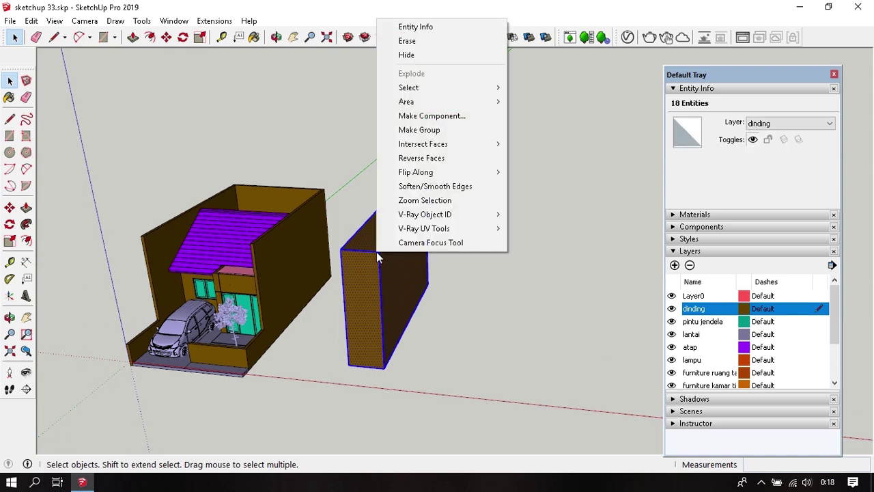
left_click(420, 130)
mouse_move(578, 310)
middle_mouse_down()
mouse_move(462, 341)
mouse_move(401, 282)
middle_mouse_up()
Assign the wall group and its contents to the furniture kamar tidur 1 layer.
left_click(401, 282)
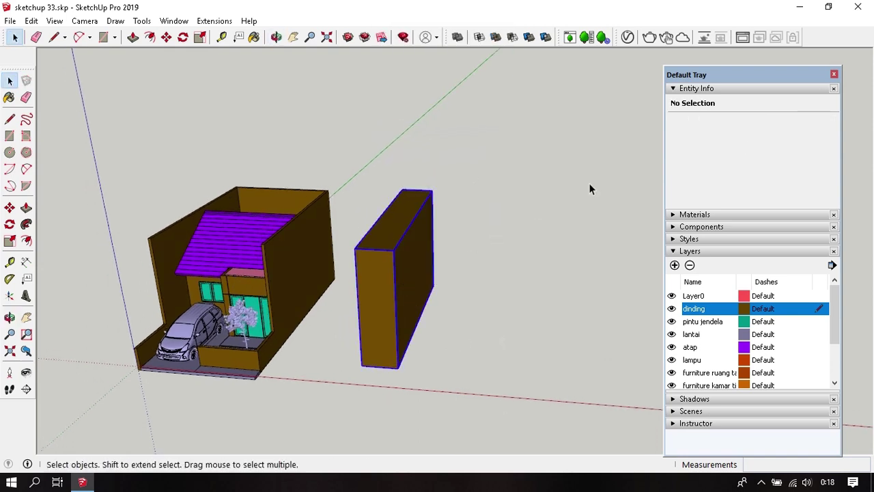
left_click(799, 124)
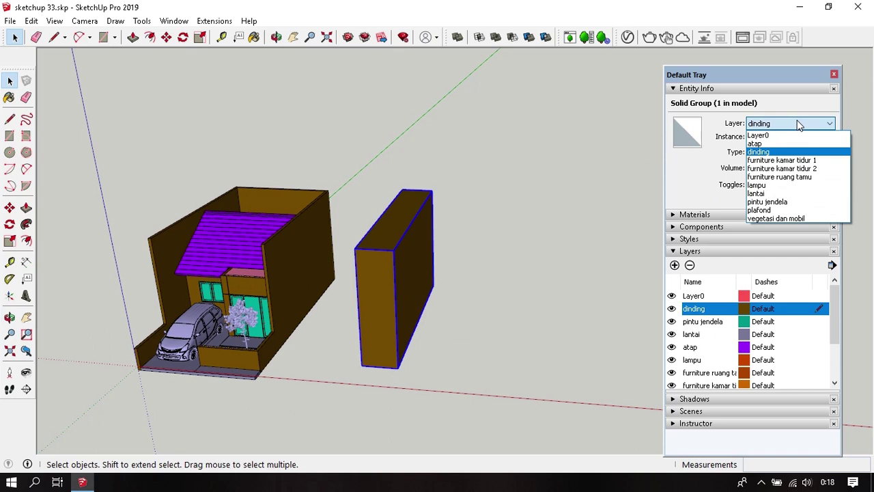
left_click(782, 160)
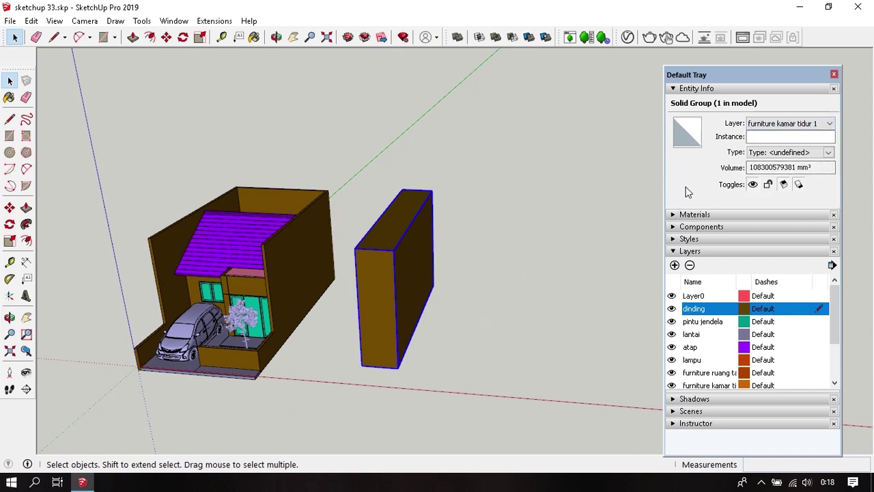
middle_click_drag(469, 287, 474, 287)
triple_click(439, 276)
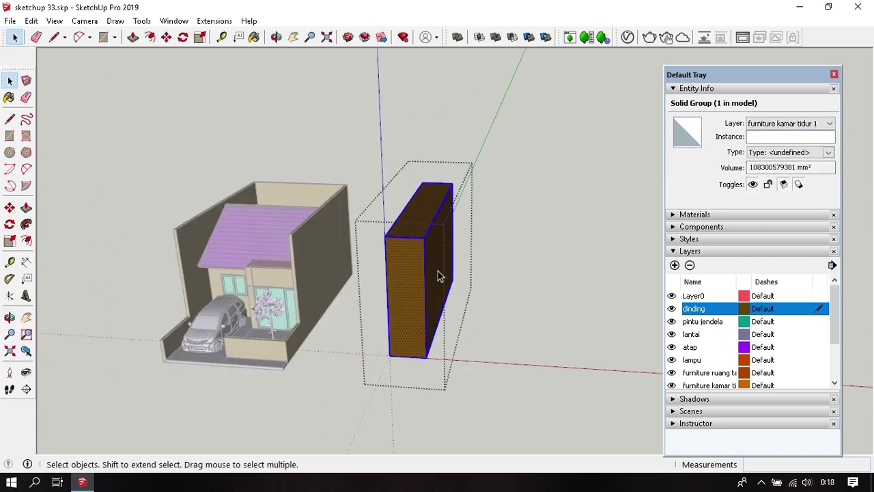
left_click(786, 124)
left_click(803, 160)
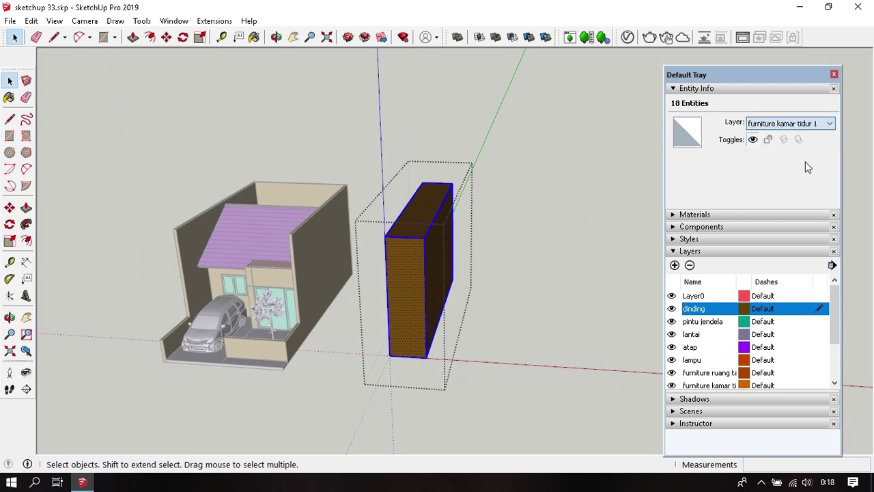
mouse_move(524, 293)
middle_mouse_down()
mouse_move(542, 298)
mouse_move(491, 321)
mouse_move(445, 368)
mouse_move(449, 342)
mouse_move(433, 356)
mouse_move(463, 365)
mouse_move(508, 332)
mouse_move(611, 348)
middle_mouse_up()
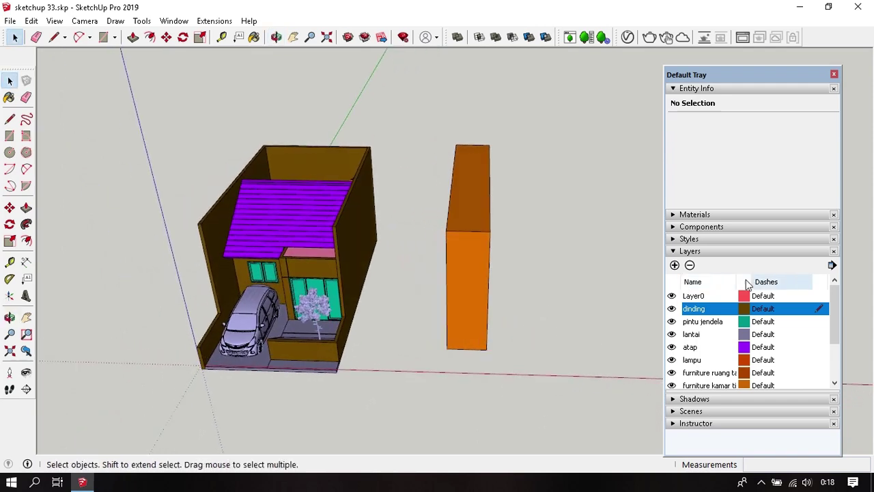
Make Layer0 the current layer again and orbit to the house front.
left_click(820, 296)
mouse_move(473, 312)
middle_mouse_down("shift")
mouse_move(538, 287)
mouse_move(464, 304)
mouse_move(496, 283)
mouse_move(479, 298)
mouse_move(488, 336)
middle_mouse_up("shift")
scroll(458, 327, "up", 2)
scroll(437, 346, "up", 2)
middle_click_drag(437, 346, 463, 304)
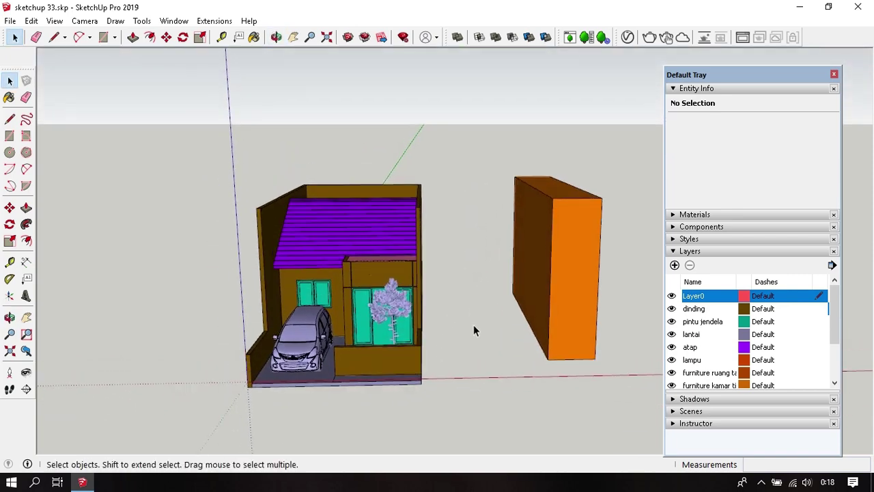
Turn off Color by layer so real materials show.
left_click(833, 266)
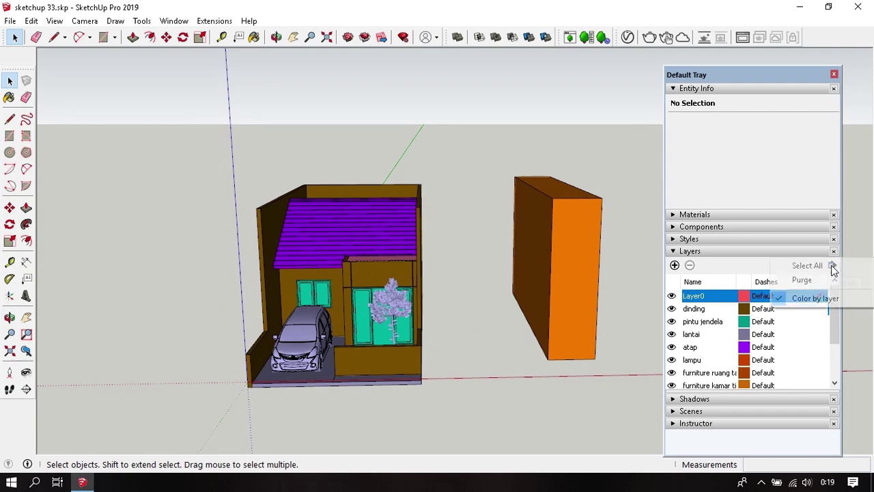
left_click(813, 299)
scroll(396, 350, "up", 2)
scroll(396, 353, "up", 1)
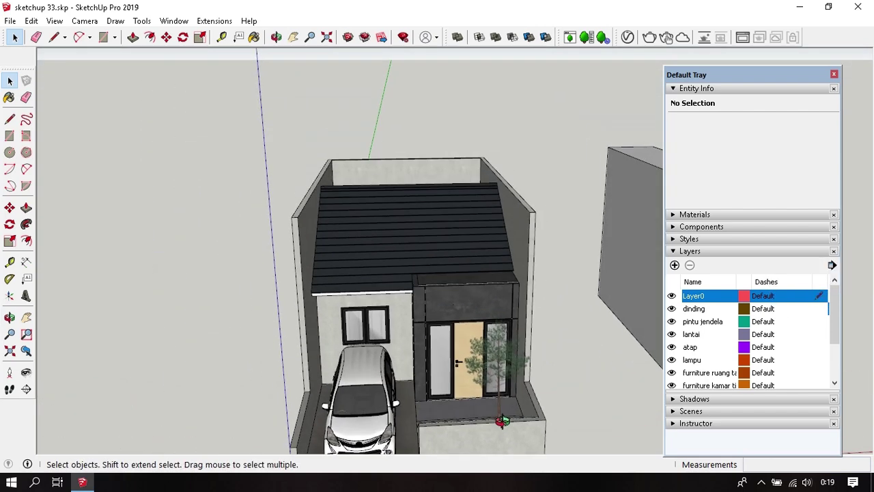
scroll(395, 354, "up", 1)
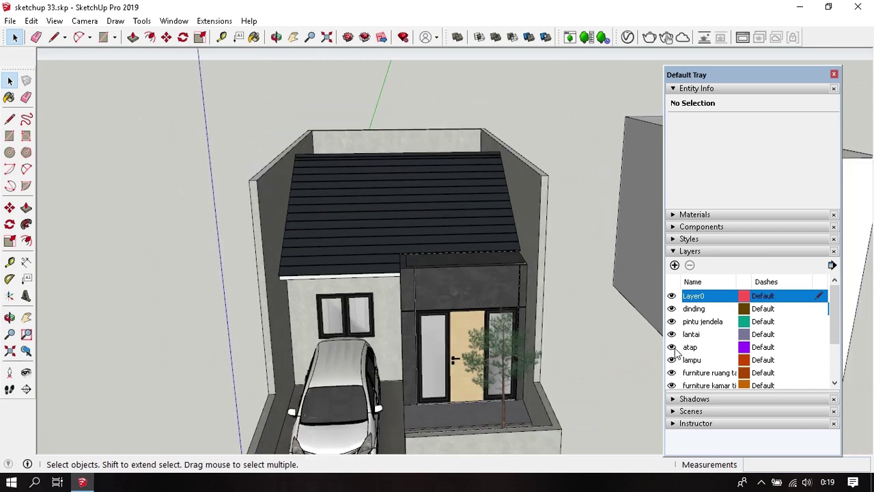
Hide the atap and plafond layers.
left_click(672, 348)
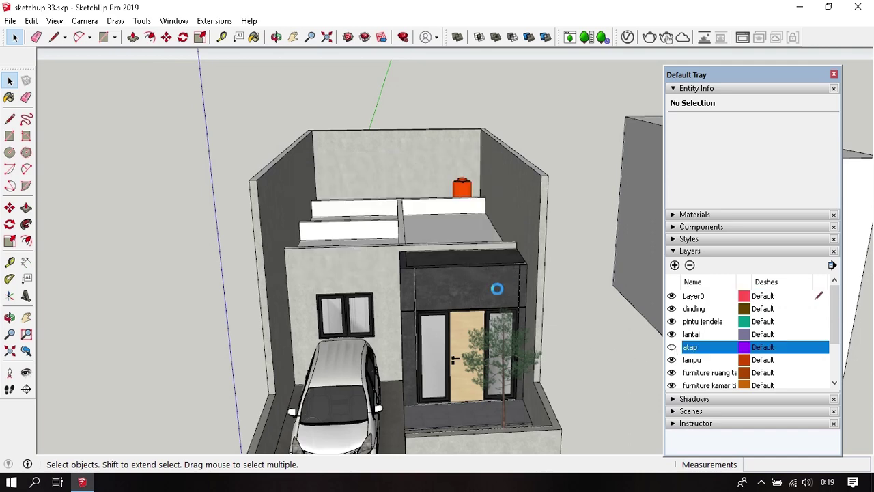
scroll(492, 267, "up", 2)
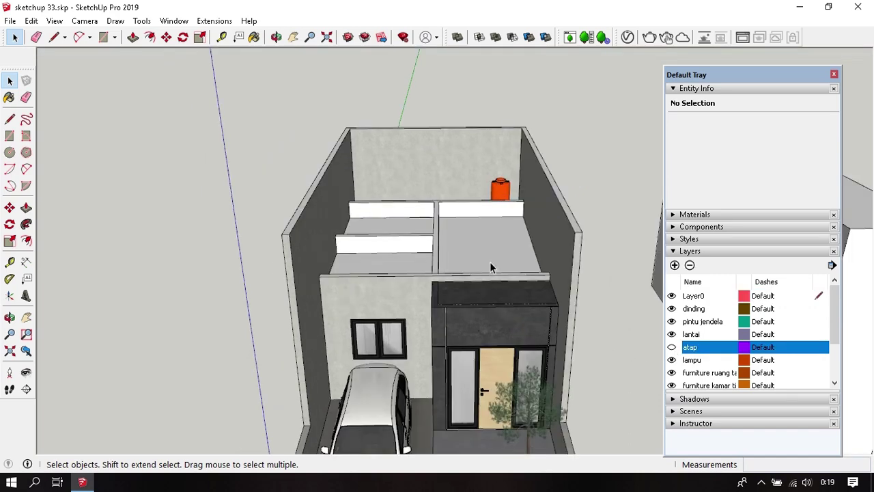
scroll(491, 267, "up", 2)
scroll(744, 337, "down", 2)
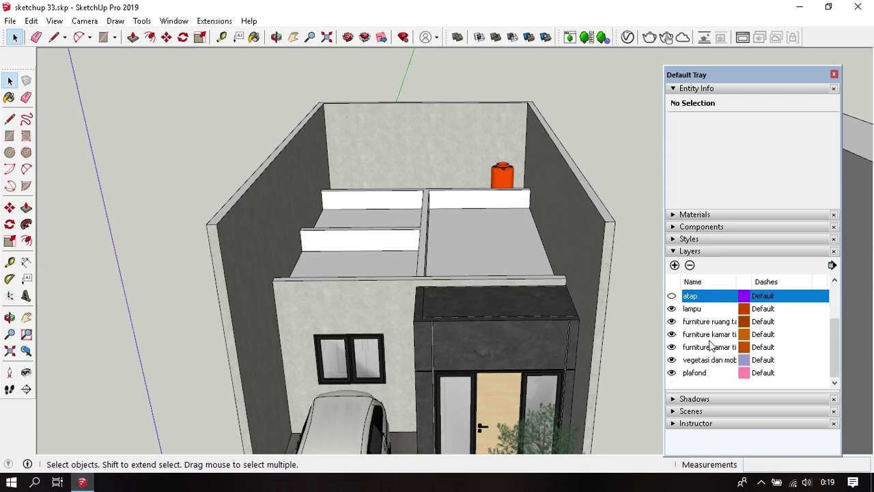
left_click(671, 373)
Widen the Layers name column and orbit to a top-down view of the rooms.
middle_click_drag(505, 362, 521, 381)
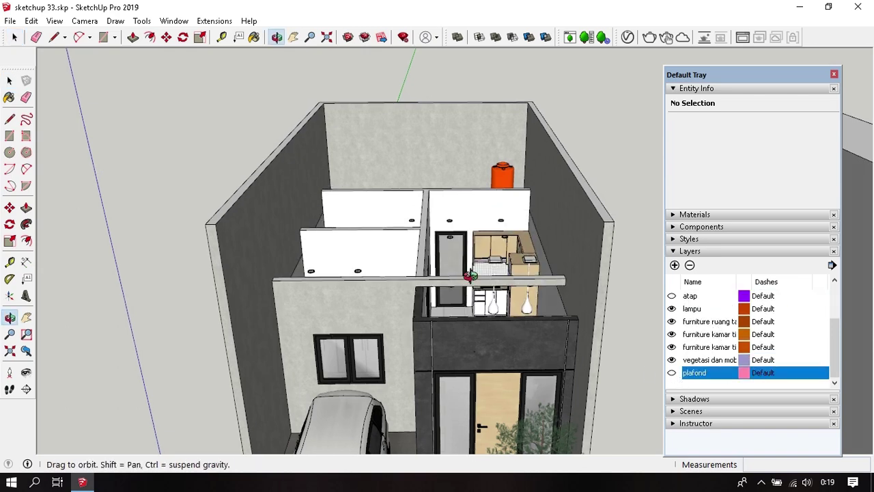
scroll(522, 377, "up", 3)
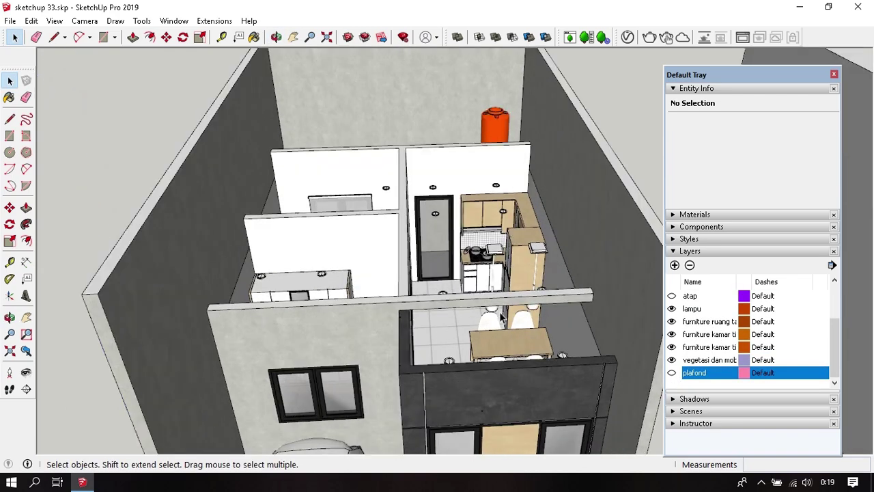
middle_click_drag(521, 378, 519, 355)
scroll(575, 294, "down", 3)
middle_click_drag(575, 294, 572, 306)
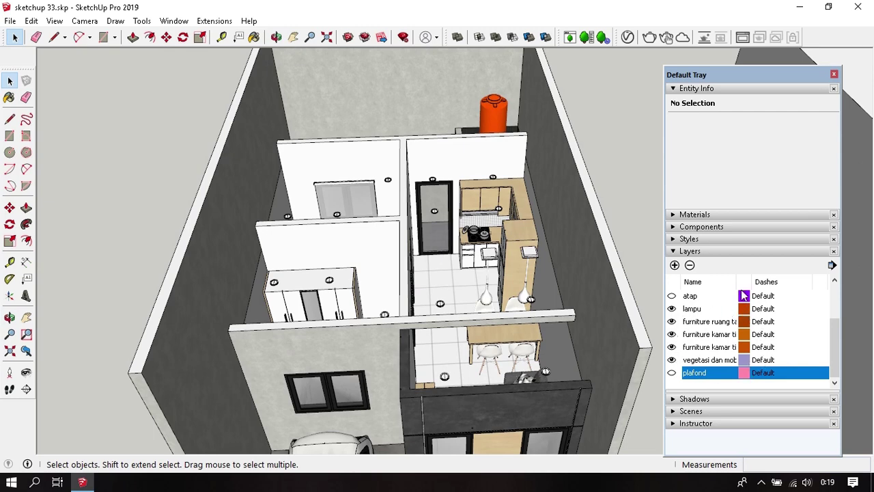
left_click_drag(736, 281, 763, 282)
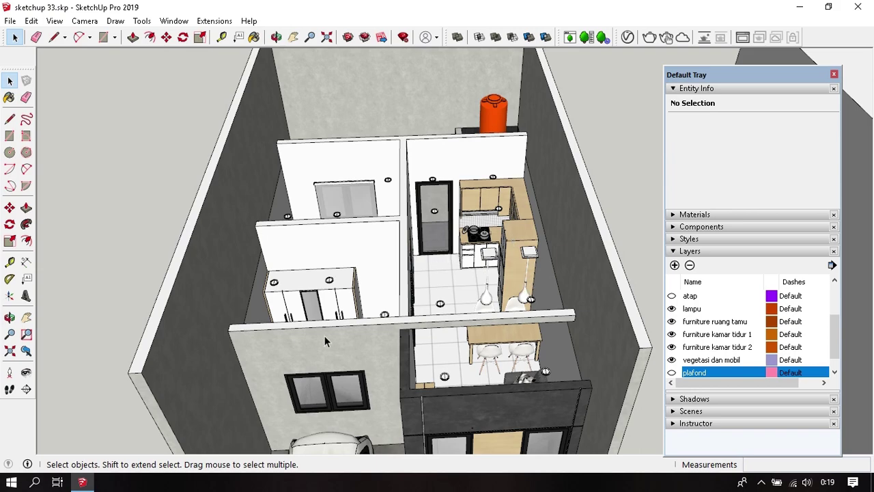
middle_click_drag(373, 205, 342, 247)
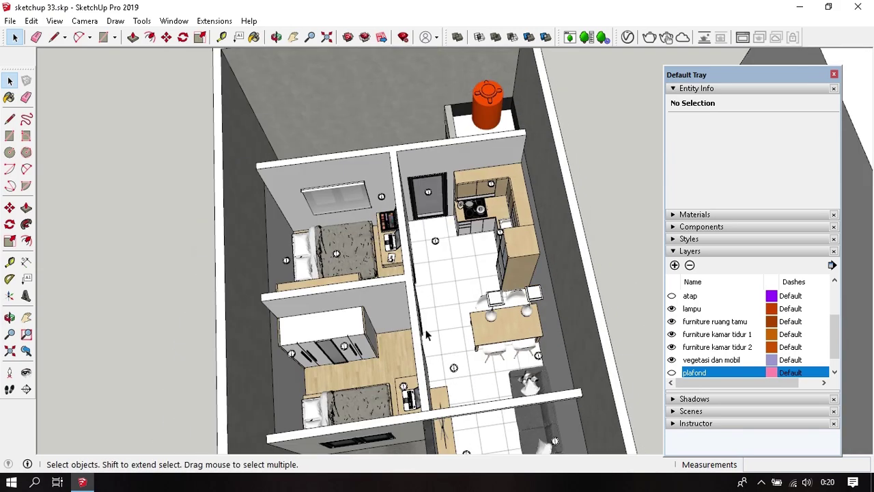
middle_click_drag(428, 336, 386, 299)
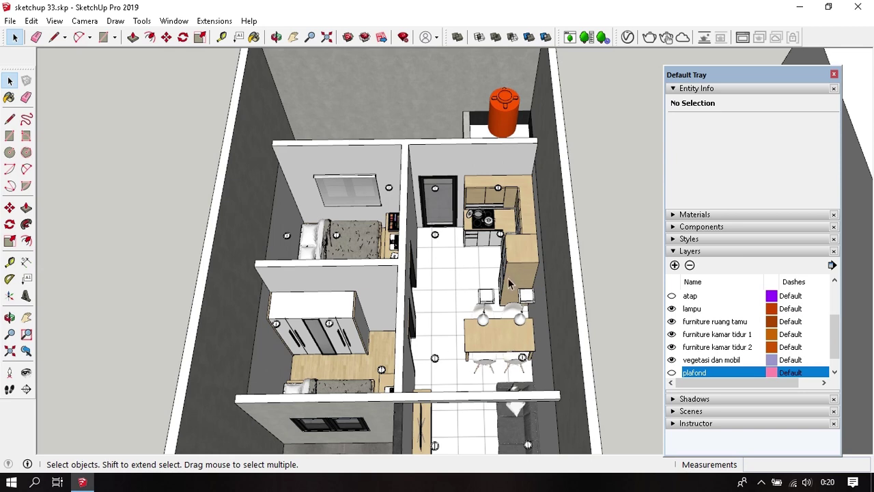
Hide both bedroom furniture layers and zoom in on the kitchen and dining area.
left_click(672, 334)
left_click(672, 347)
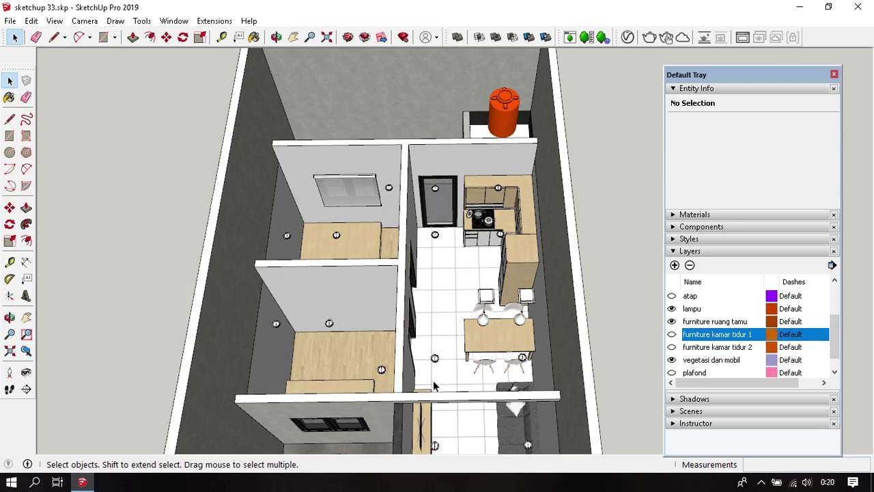
mouse_move(434, 385)
middle_mouse_down()
mouse_move(466, 324)
mouse_move(510, 340)
middle_mouse_up()
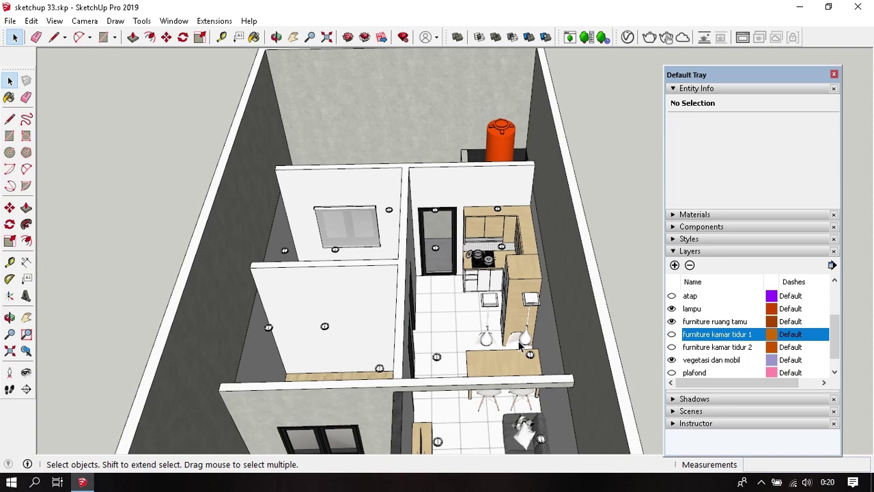
mouse_move(519, 346)
middle_mouse_down()
mouse_move(489, 347)
mouse_move(489, 375)
mouse_move(482, 287)
middle_mouse_up()
scroll(490, 375, "up", 3)
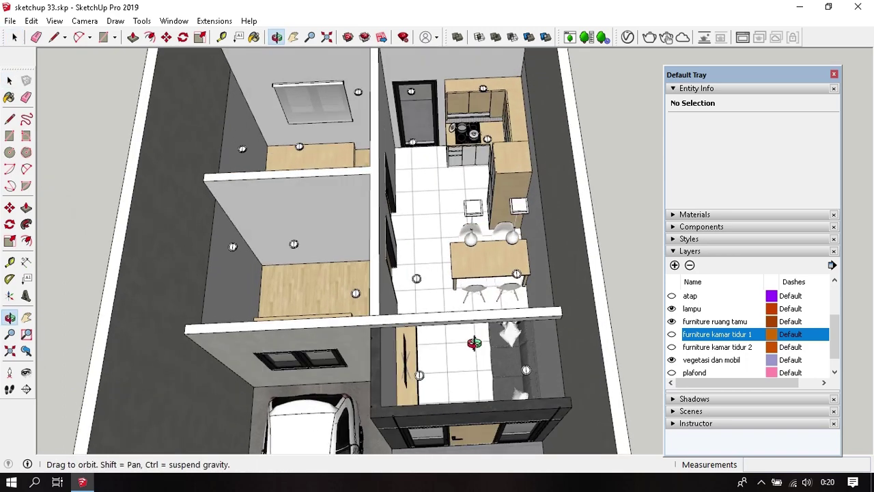
scroll(483, 281, "up", 1)
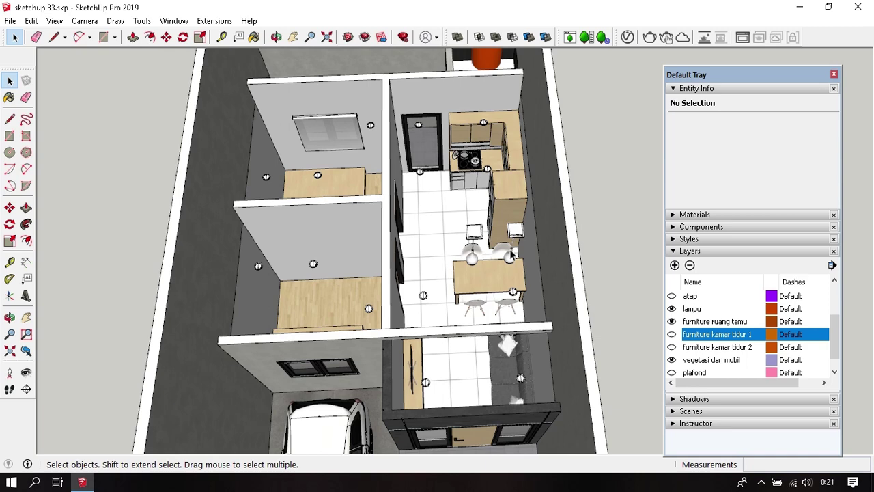
mouse_move(498, 337)
middle_mouse_down()
mouse_move(504, 314)
mouse_move(498, 321)
middle_mouse_up()
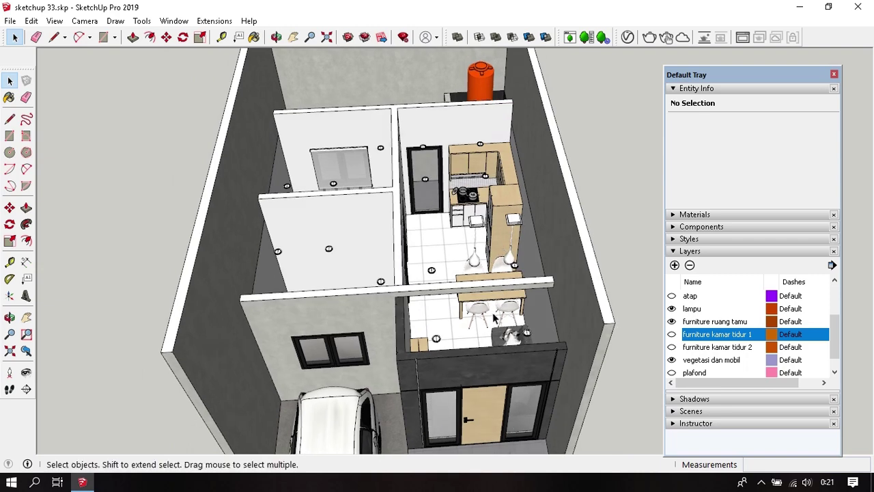
scroll(498, 322, "up", 3)
scroll(726, 347, "down", 1)
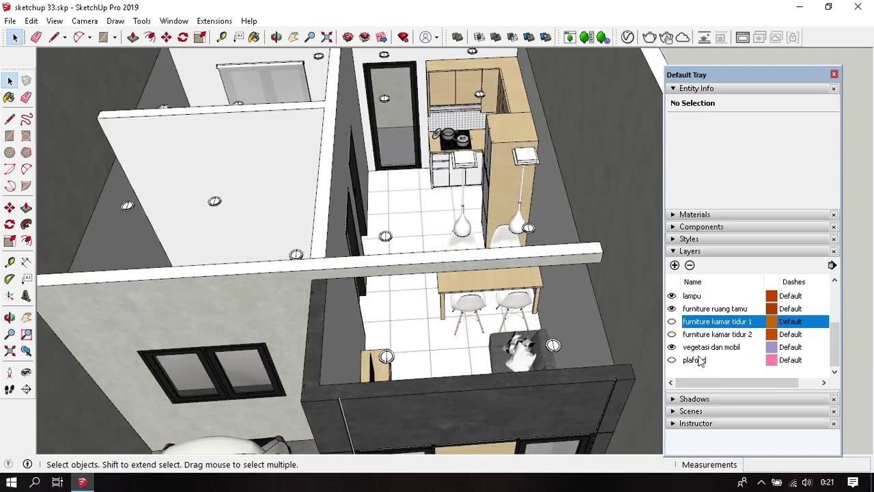
Show the plafond, furniture kamar tidur 2, kamar tidur 1 and atap layers again.
left_click(672, 360)
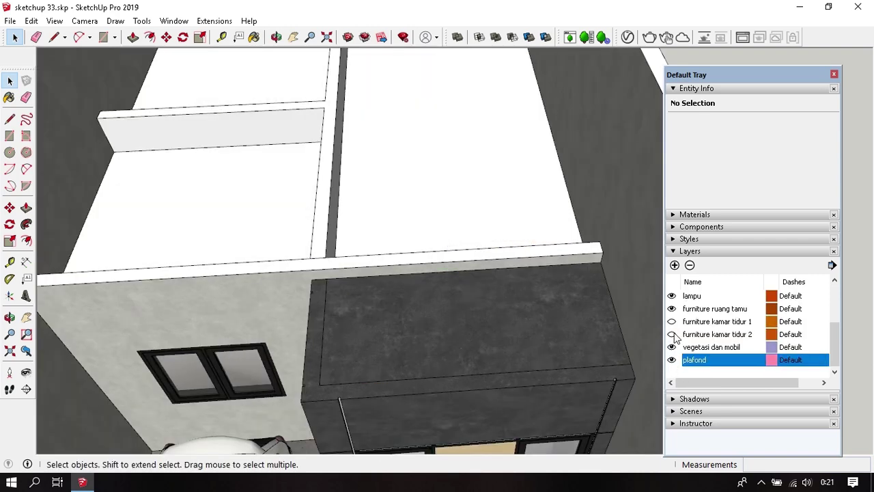
left_click(672, 334)
left_click(672, 322)
scroll(673, 326, "up", 1)
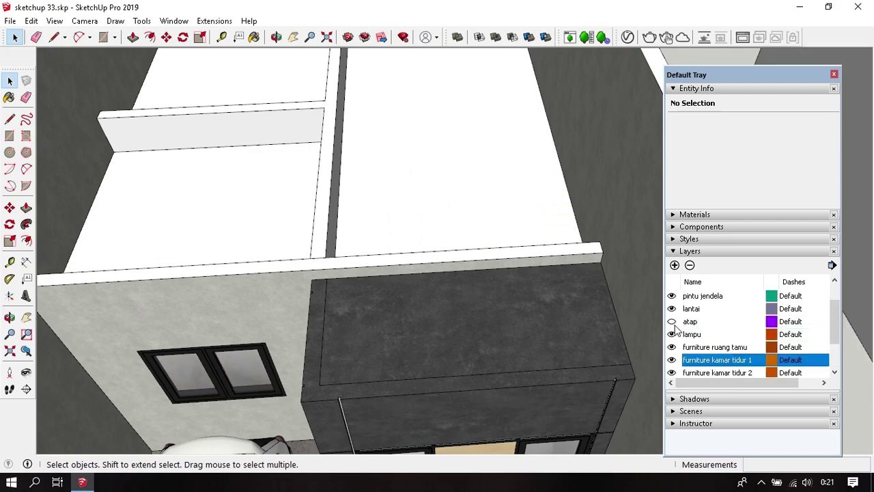
left_click(672, 321)
scroll(726, 329, "up", 1)
scroll(726, 329, "down", 2)
scroll(709, 337, "up", 2)
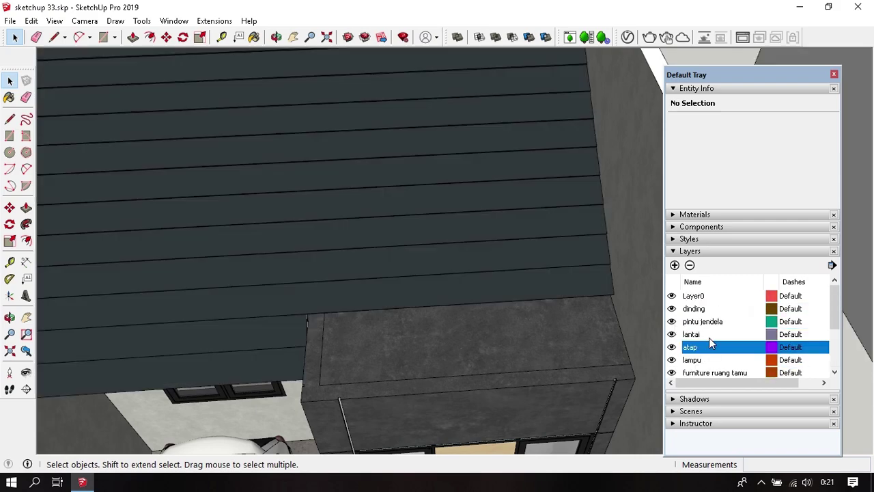
scroll(431, 352, "down", 2)
scroll(437, 346, "down", 3)
Delete the stray grey box beside the house and view the house front.
middle_click_drag(436, 345, 457, 239)
scroll(457, 239, "down", 2)
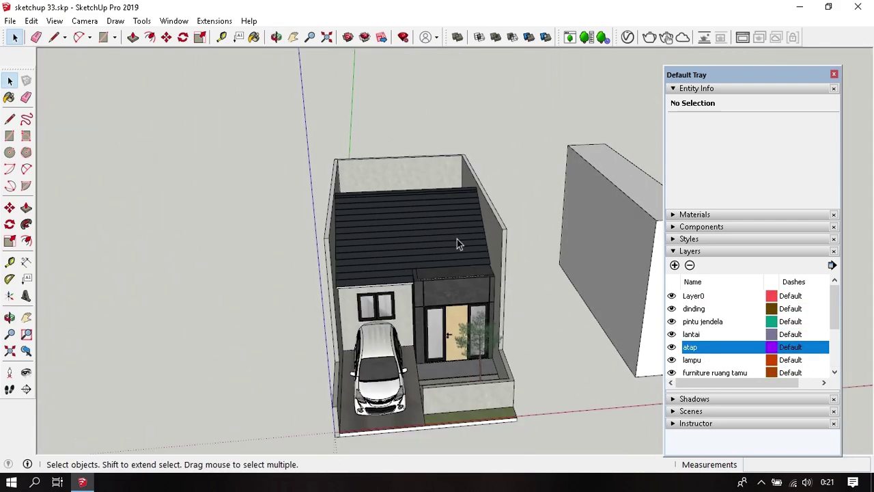
scroll(457, 239, "down", 2)
left_click(593, 241)
key("Delete")
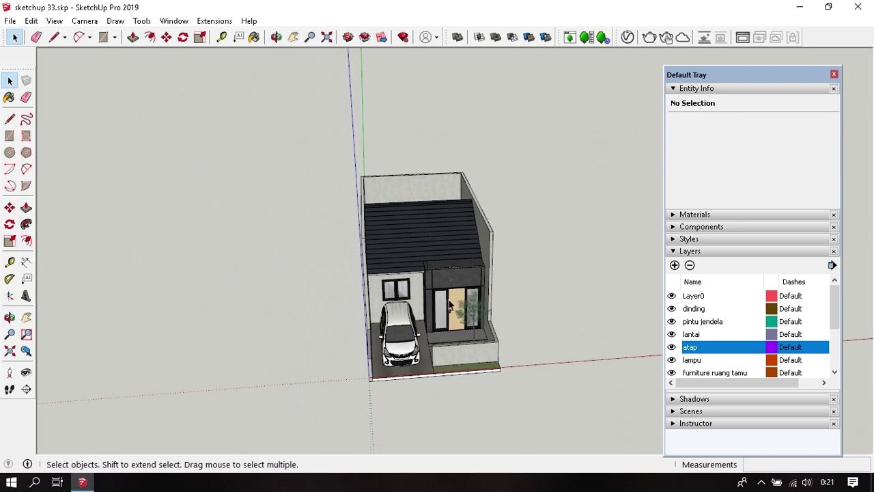
scroll(594, 239, "up", 3)
mouse_move(478, 253)
middle_mouse_down()
mouse_move(439, 256)
mouse_move(515, 331)
middle_mouse_up()
scroll(515, 330, "down", 3)
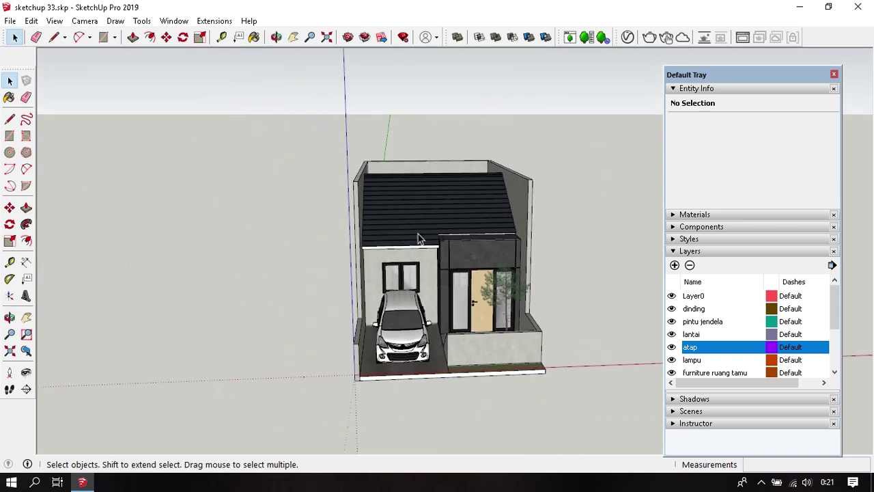
scroll(432, 262, "up", 4)
mouse_move(433, 262)
middle_mouse_down()
mouse_move(448, 278)
mouse_move(446, 254)
middle_mouse_up()
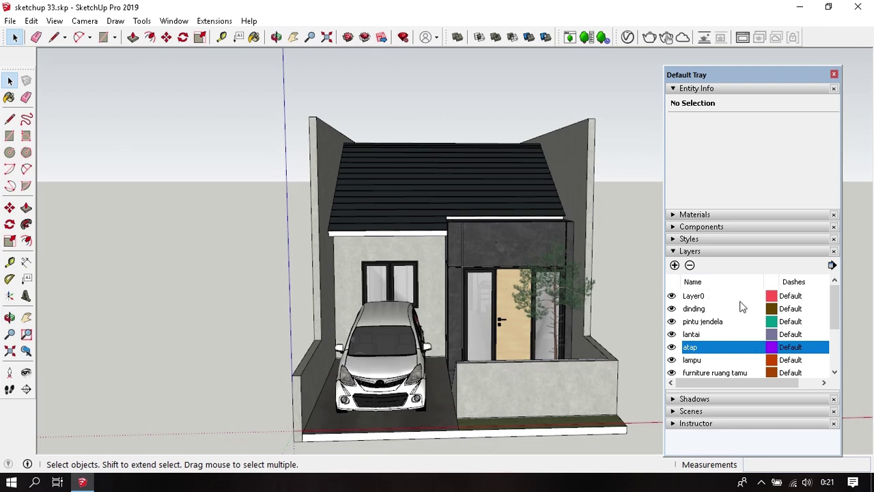
scroll(733, 321, "down", 2)
scroll(732, 323, "up", 2)
scroll(714, 322, "down", 2)
scroll(710, 331, "up", 2)
left_click(830, 267)
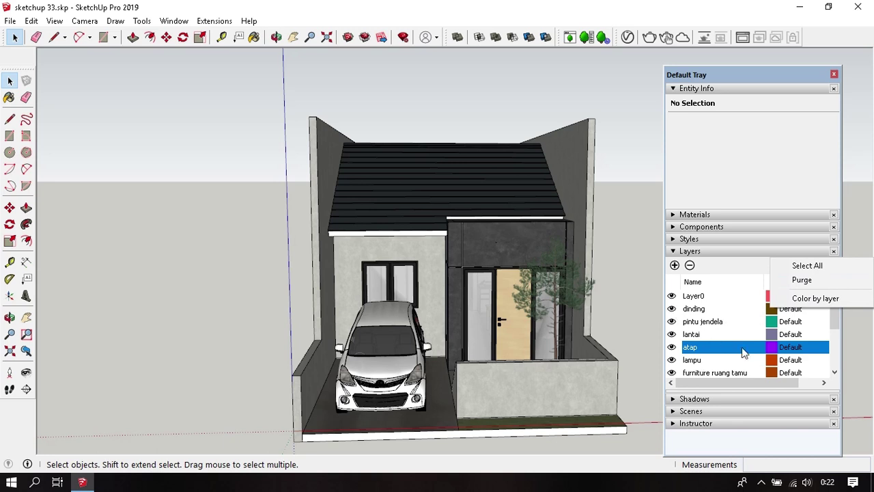
left_click(631, 295)
scroll(755, 319, "down", 2)
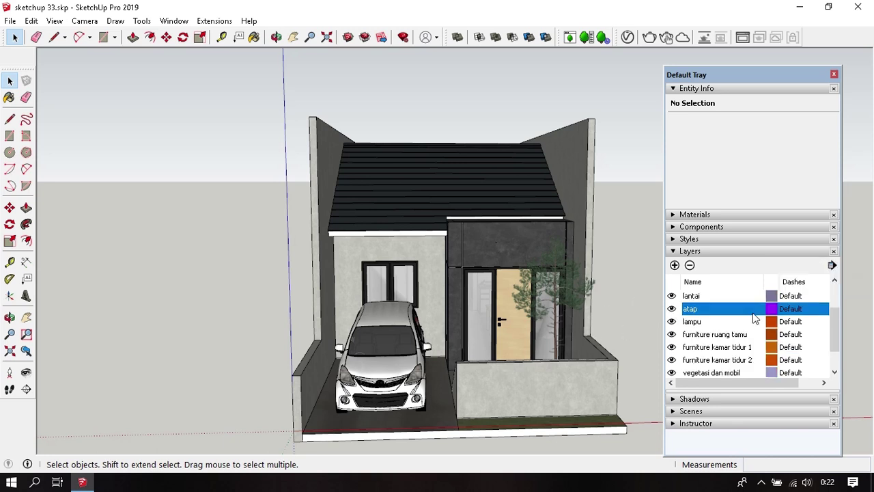
scroll(755, 320, "down", 1)
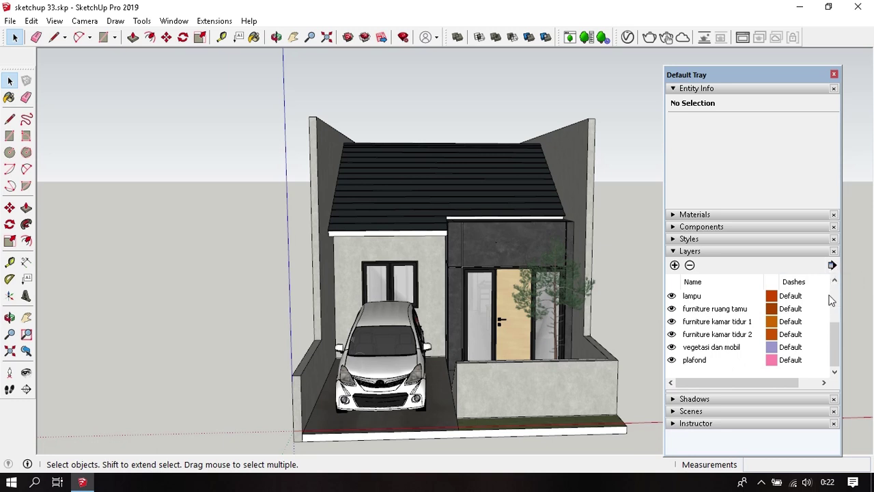
Add a test layer named 'wadwadsa' and purge it.
left_click(675, 265)
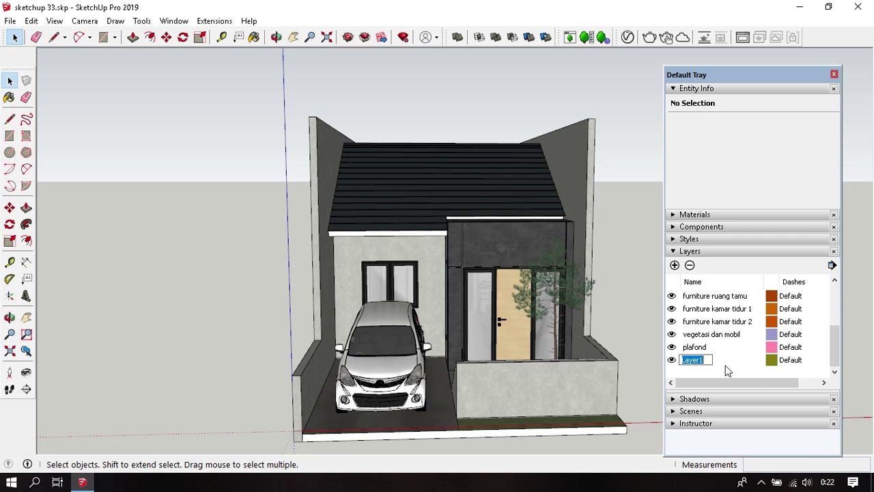
type("wadwadsa")
key("Return")
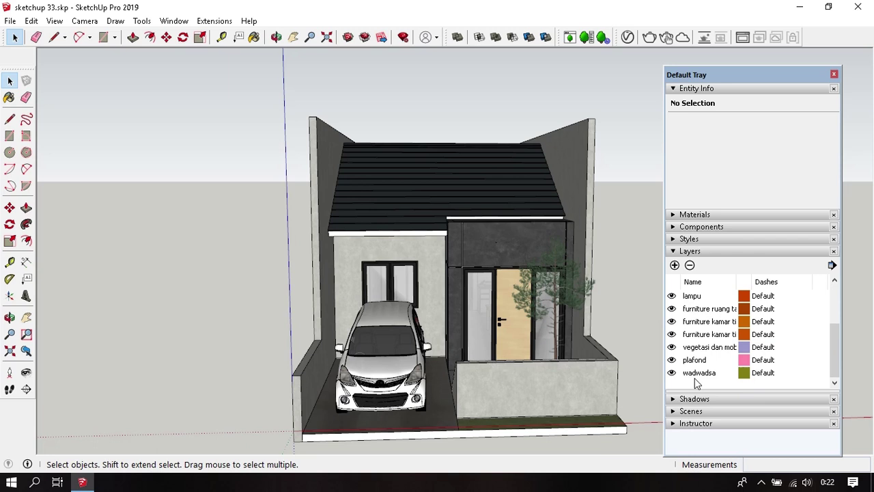
left_click(832, 265)
left_click(831, 281)
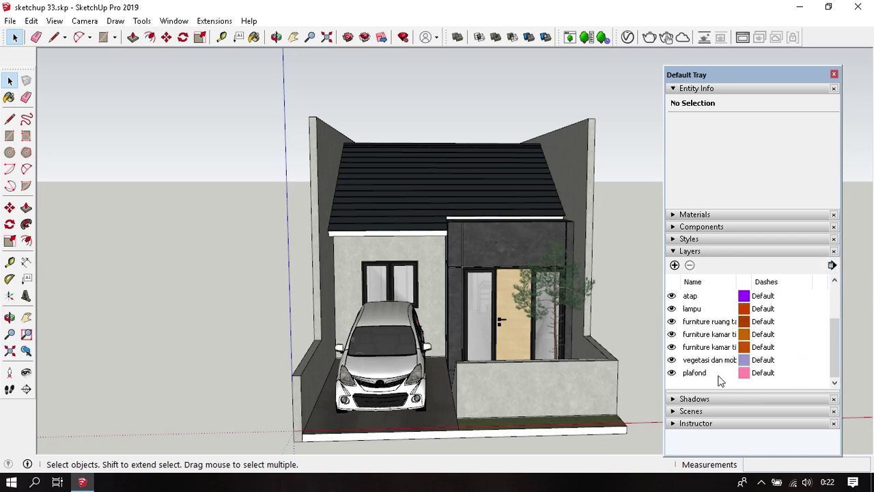
Add and delete test layer 'dwadad', then attempt deleting the plafond layer.
left_click(675, 265)
type("dwadad")
key("Return")
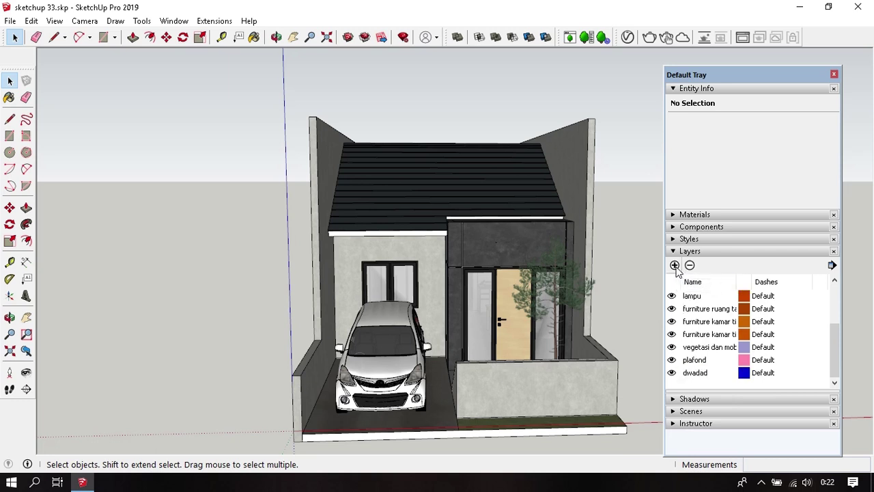
left_click(703, 374)
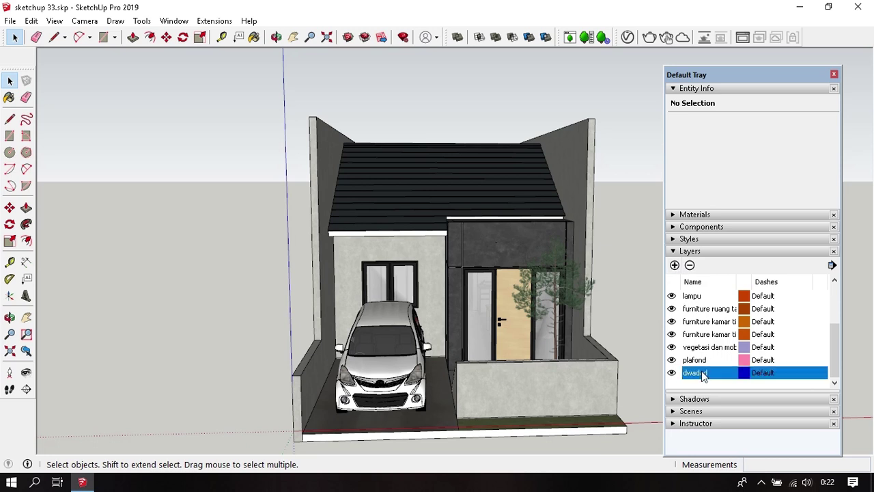
left_click(690, 266)
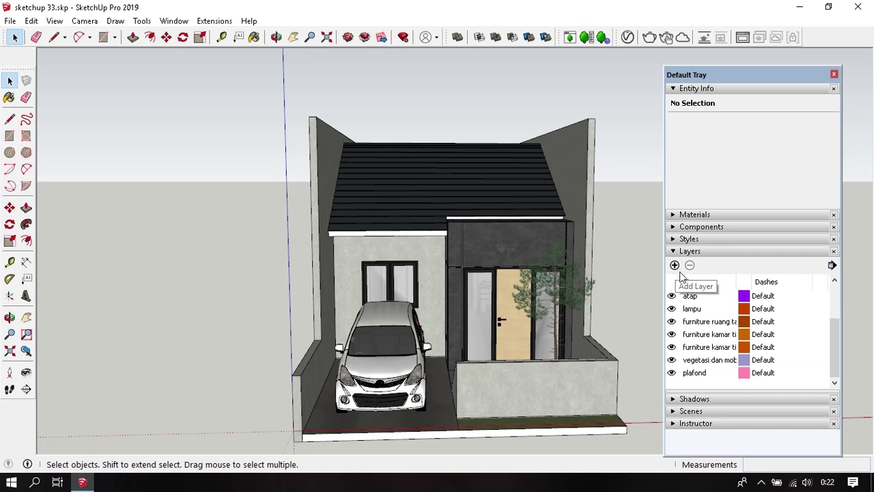
left_click(713, 373)
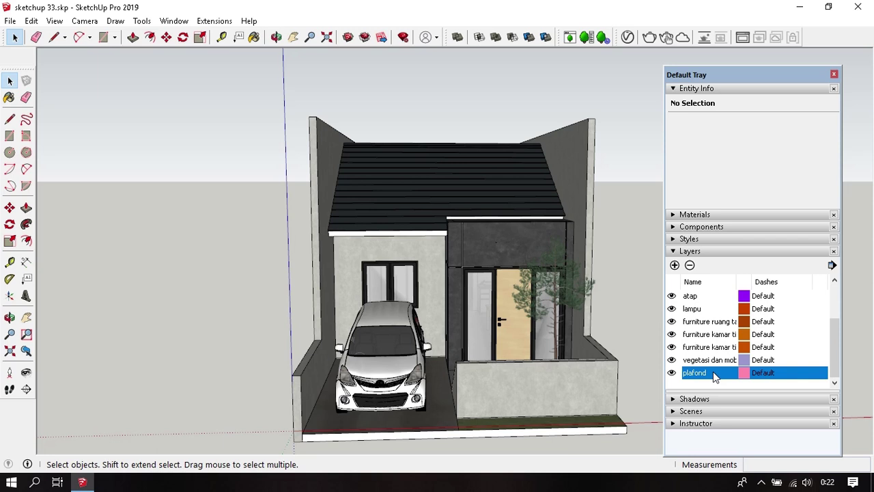
left_click(690, 265)
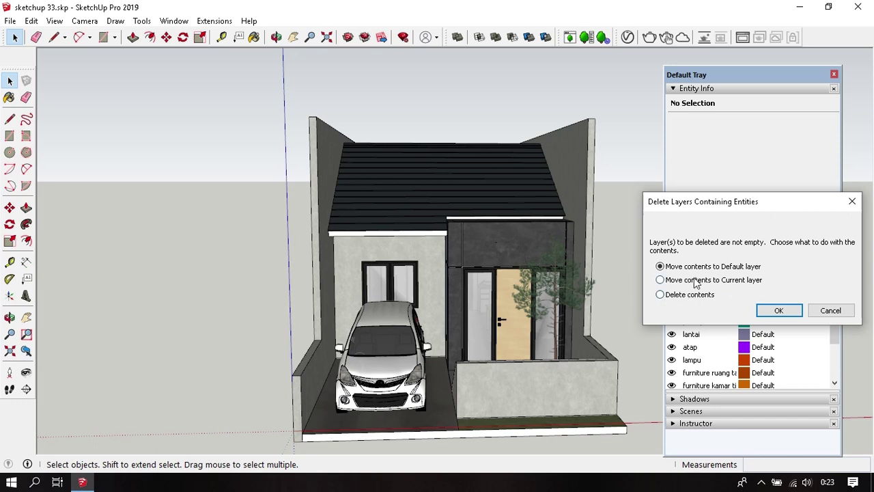
left_click(829, 311)
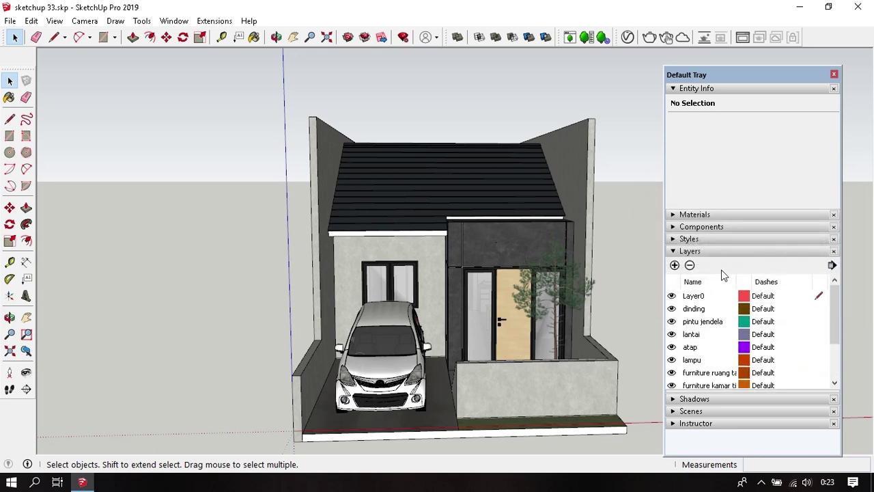
Collapse the Layers panel in the Default Tray to leave the house model in view.
left_click(719, 252)
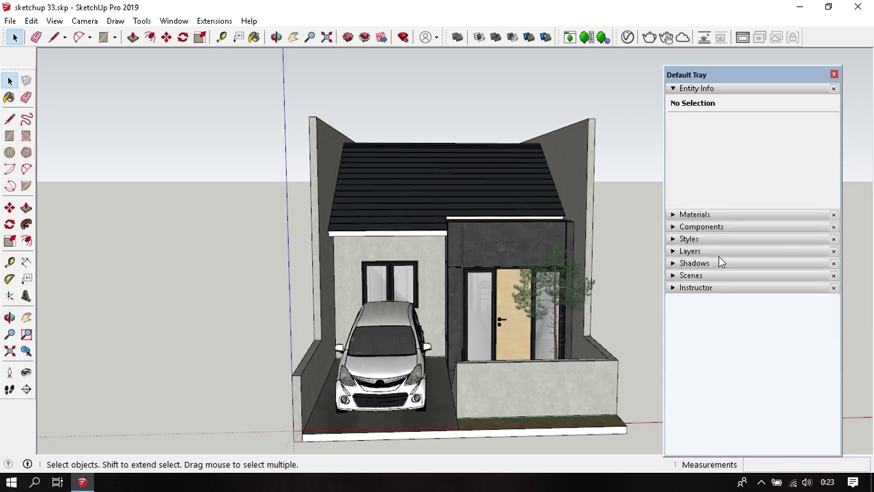